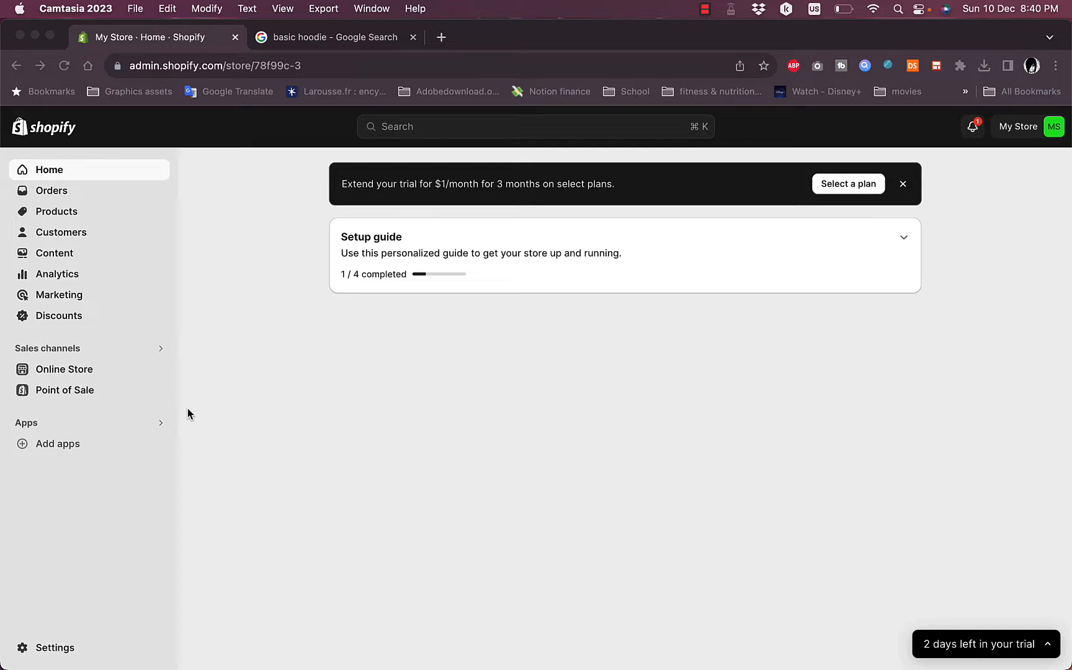
# Step: Open the Dawn theme for customization and switch the editor to the default product template
pyautogui.click(71, 372)
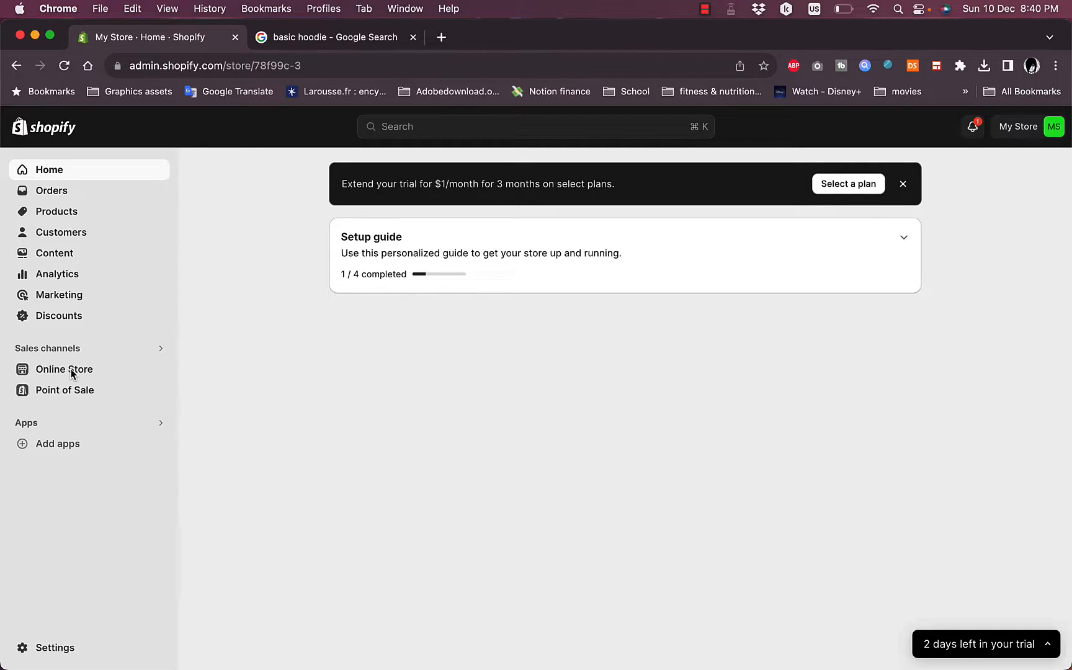
pyautogui.click(79, 375)
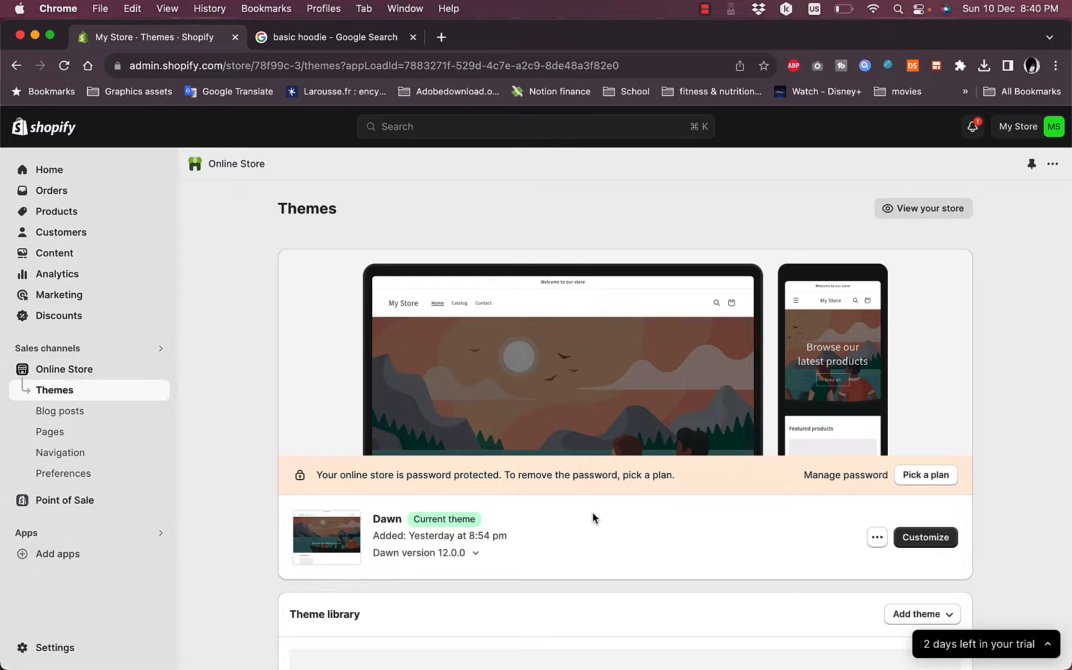
pyautogui.click(929, 542)
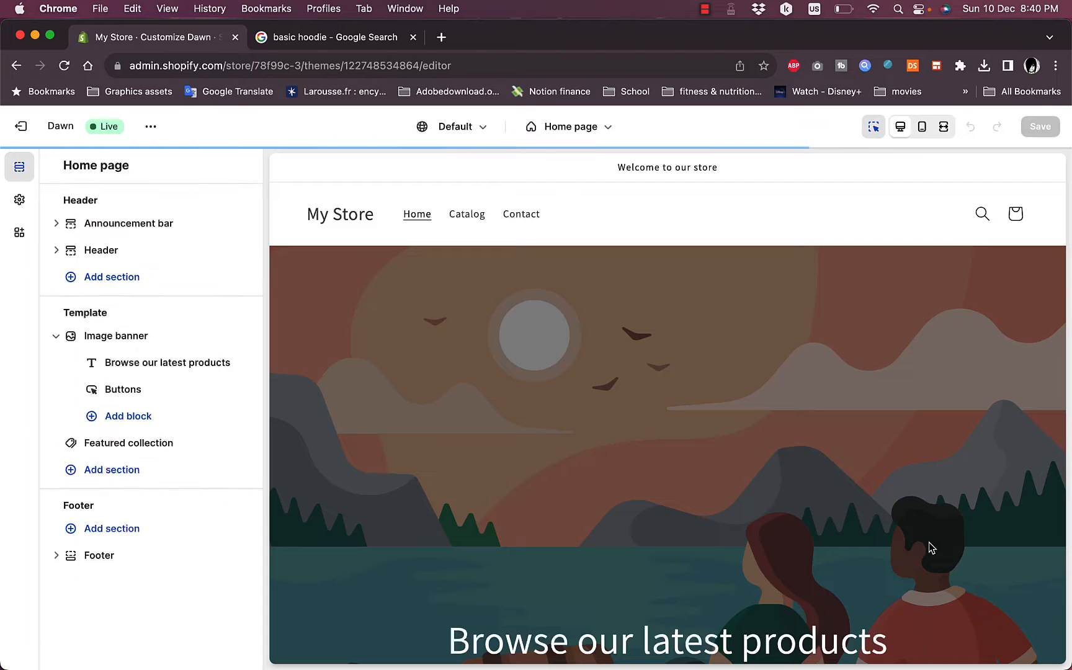
pyautogui.click(589, 129)
pyautogui.click(533, 246)
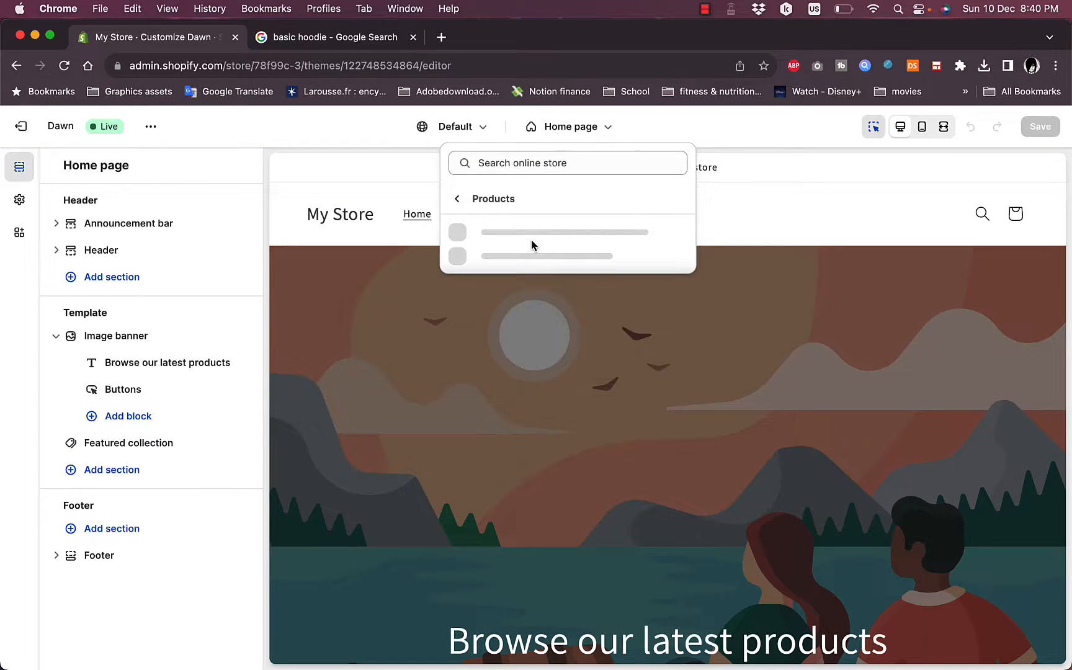
pyautogui.click(554, 242)
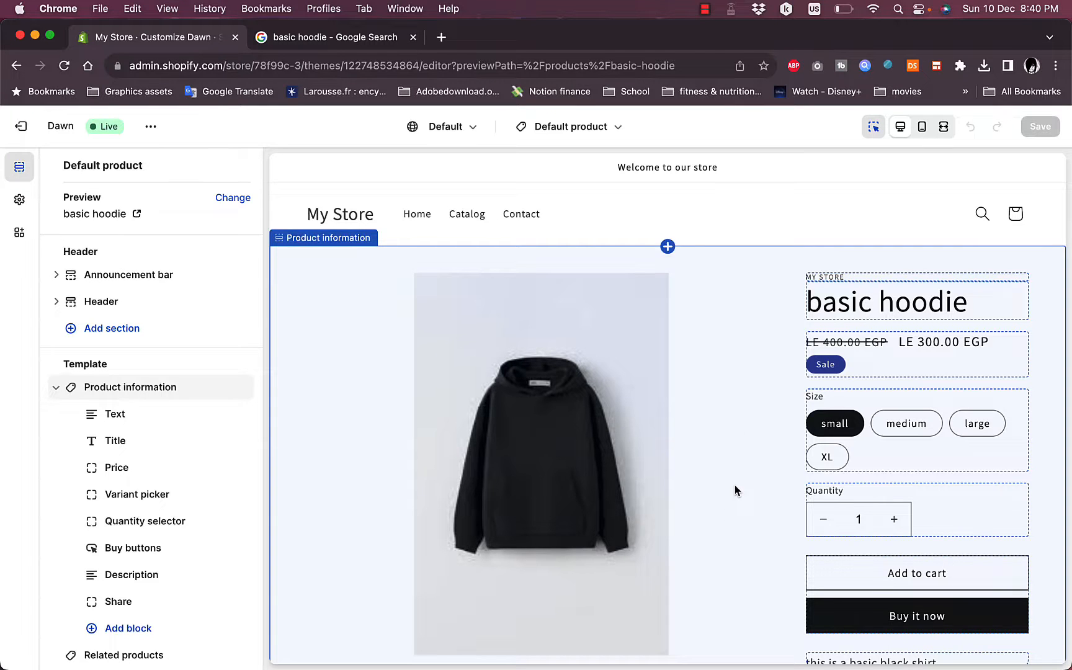
# Step: Add a Collapsible row block to the Product information section and place it between the Quantity selector and Buy buttons
pyautogui.scroll(-3, 734, 490)
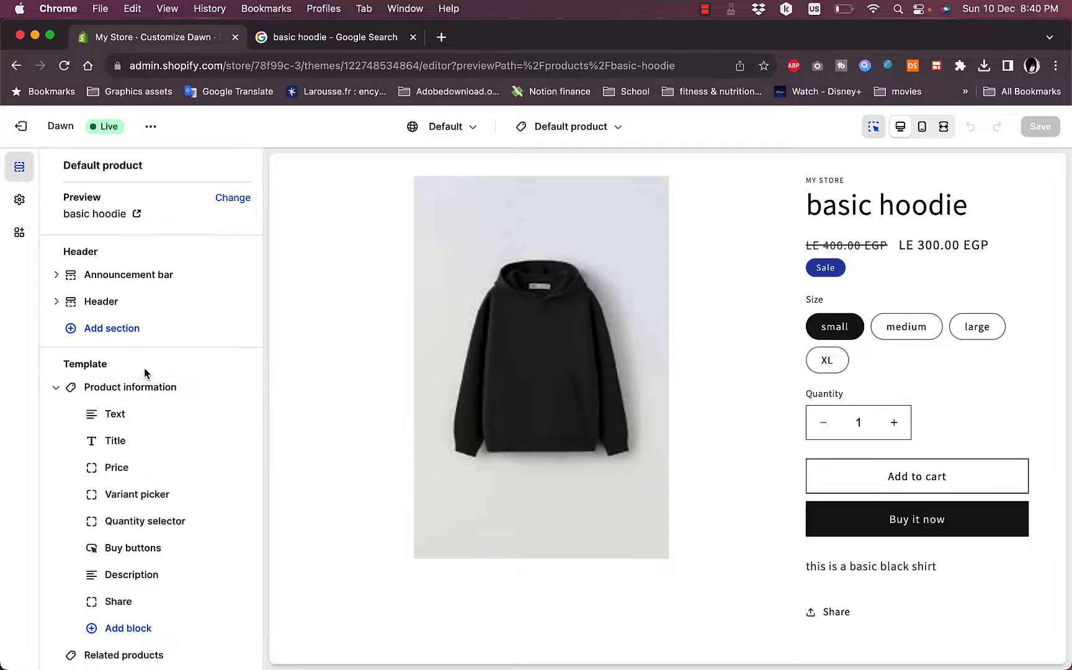
pyautogui.scroll(-2, 149, 471)
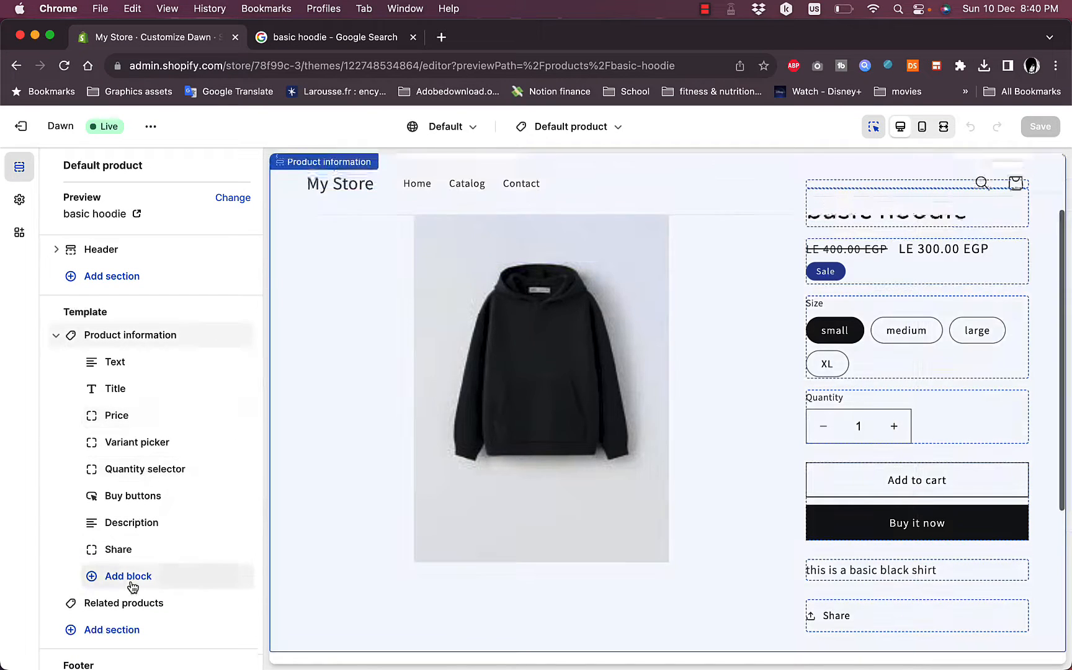
pyautogui.click(132, 583)
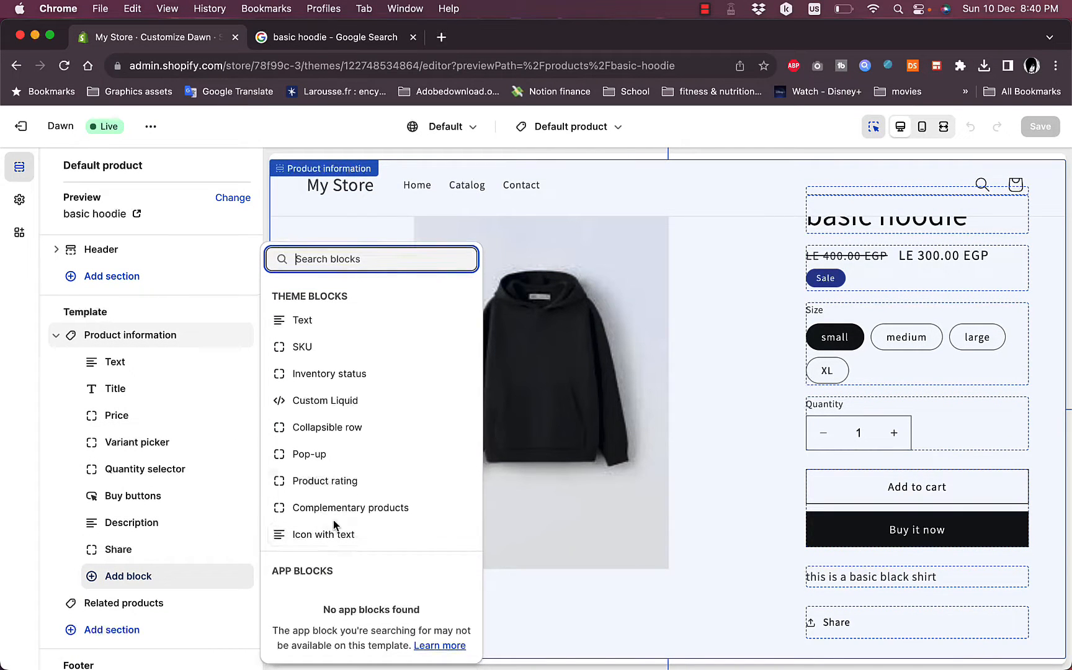
pyautogui.click(345, 434)
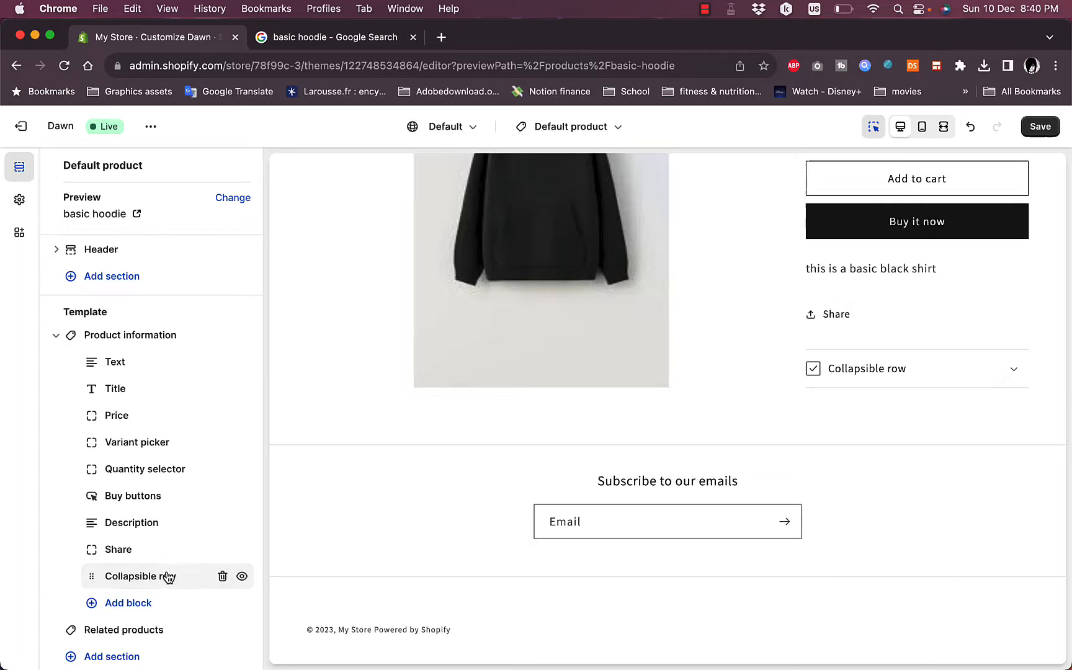
pyautogui.moveTo(162, 580); pyautogui.dragTo(116, 503)
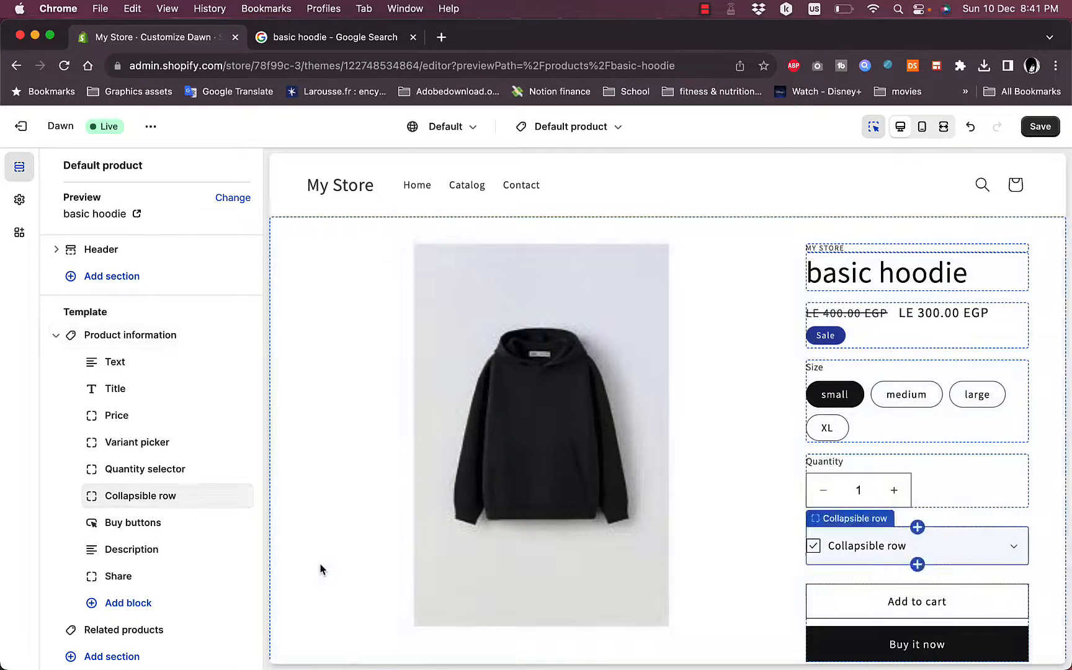
# Step: Set the collapsible row's heading to "material" and return to the template's section list
pyautogui.click(868, 549)
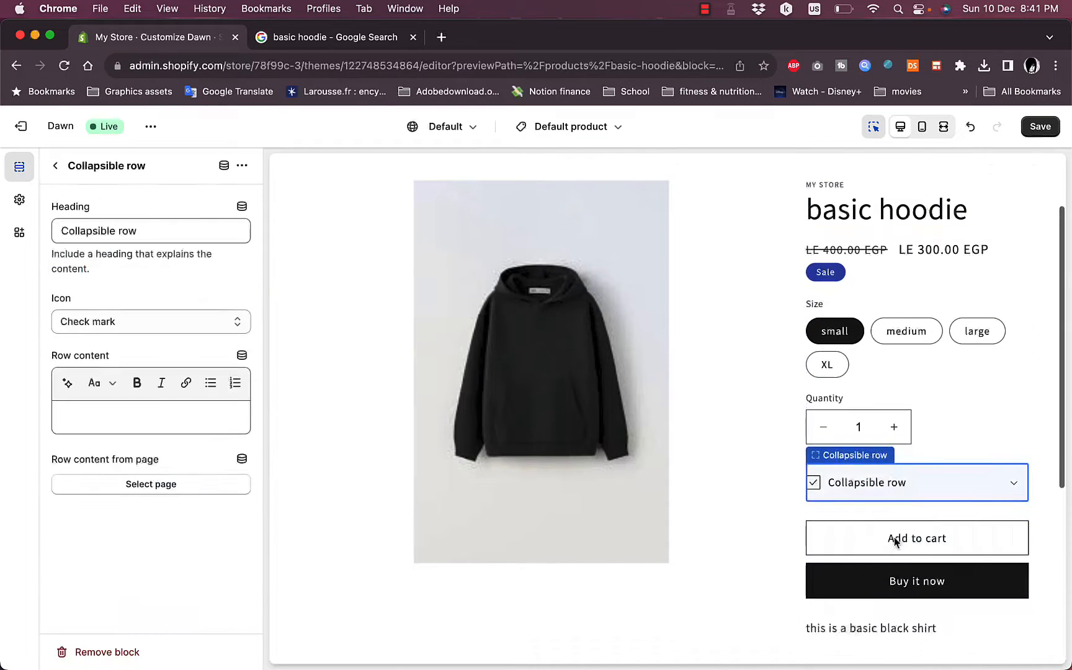
pyautogui.click(166, 234)
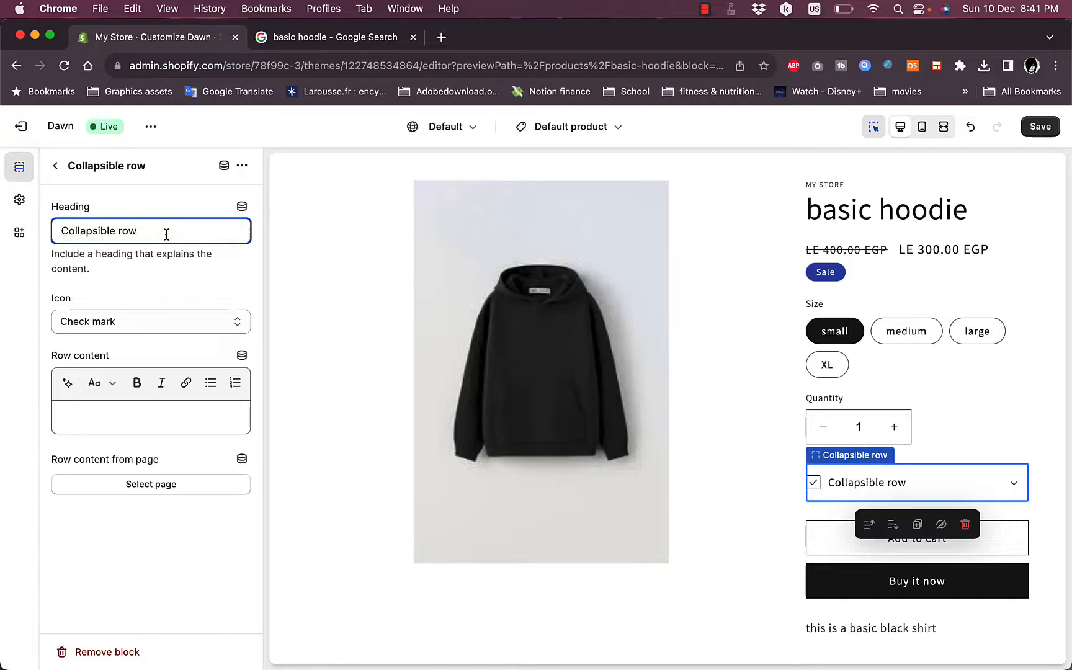
pyautogui.press('BackSpace')
pyautogui.press('BackSpace')
pyautogui.press('BackSpace')
pyautogui.press('BackSpace')
pyautogui.press('BackSpace')
pyautogui.press('BackSpace')
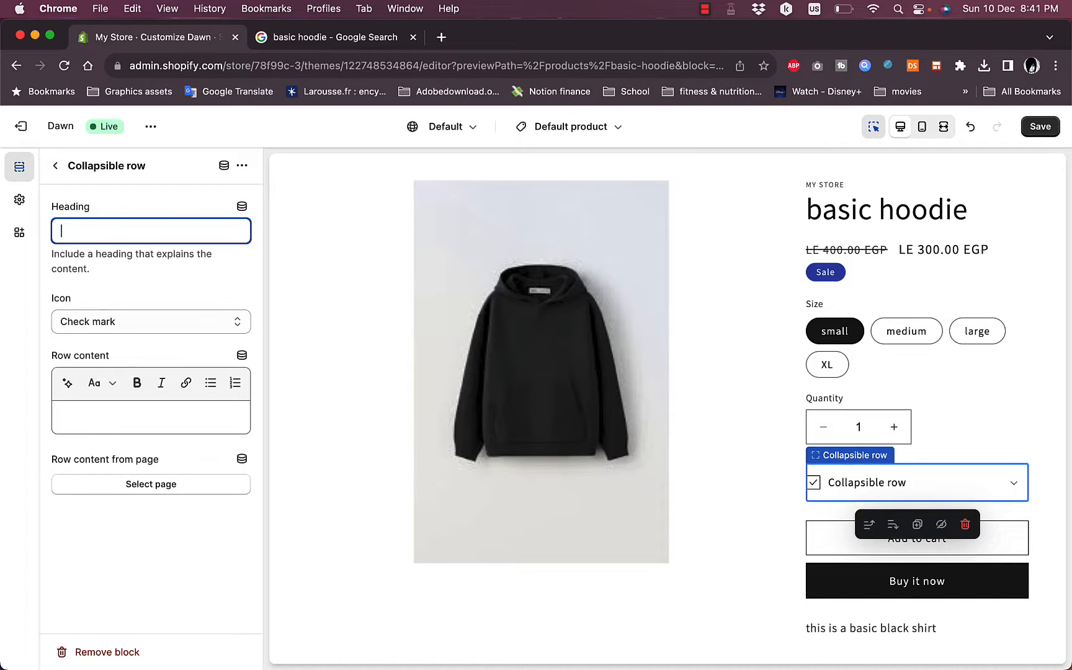
pyautogui.write('m')
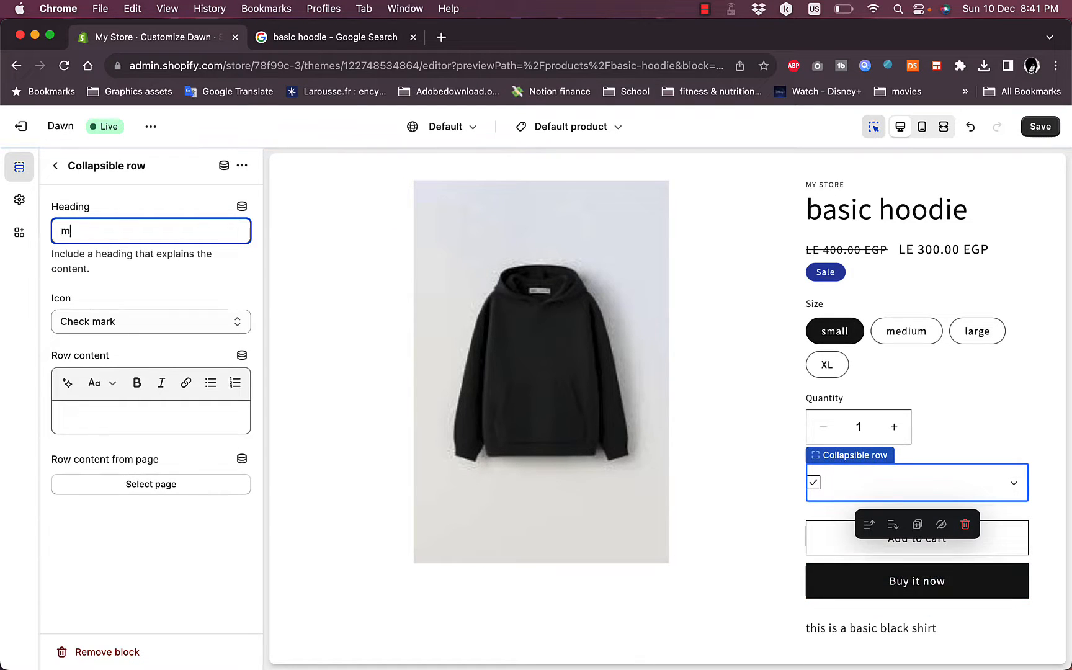
pyautogui.write('aterial')
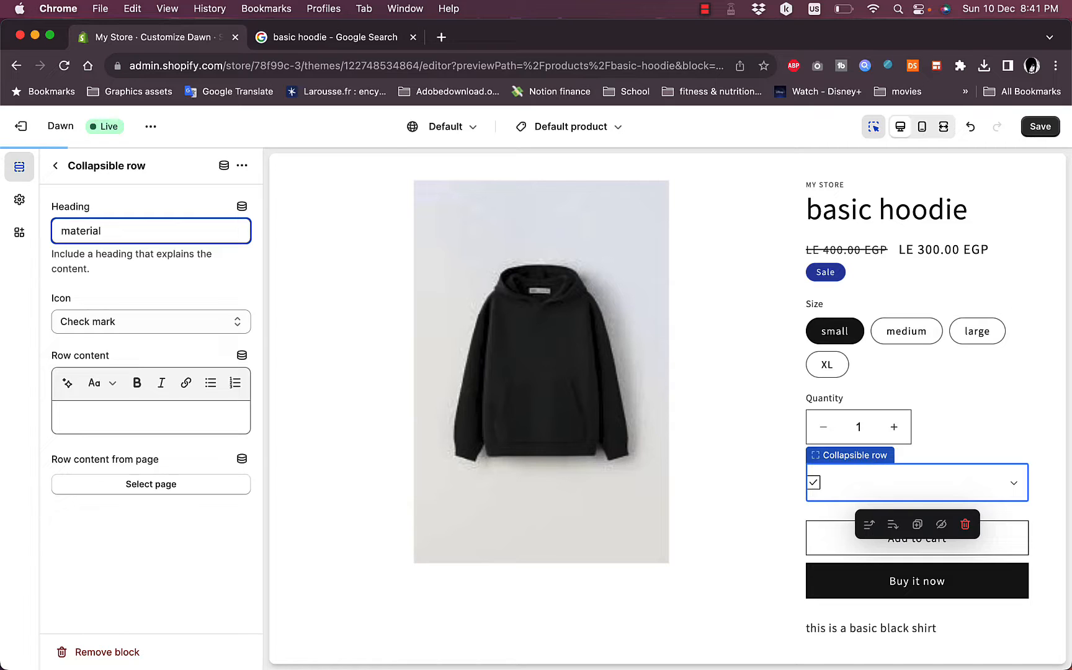
pyautogui.click(161, 279)
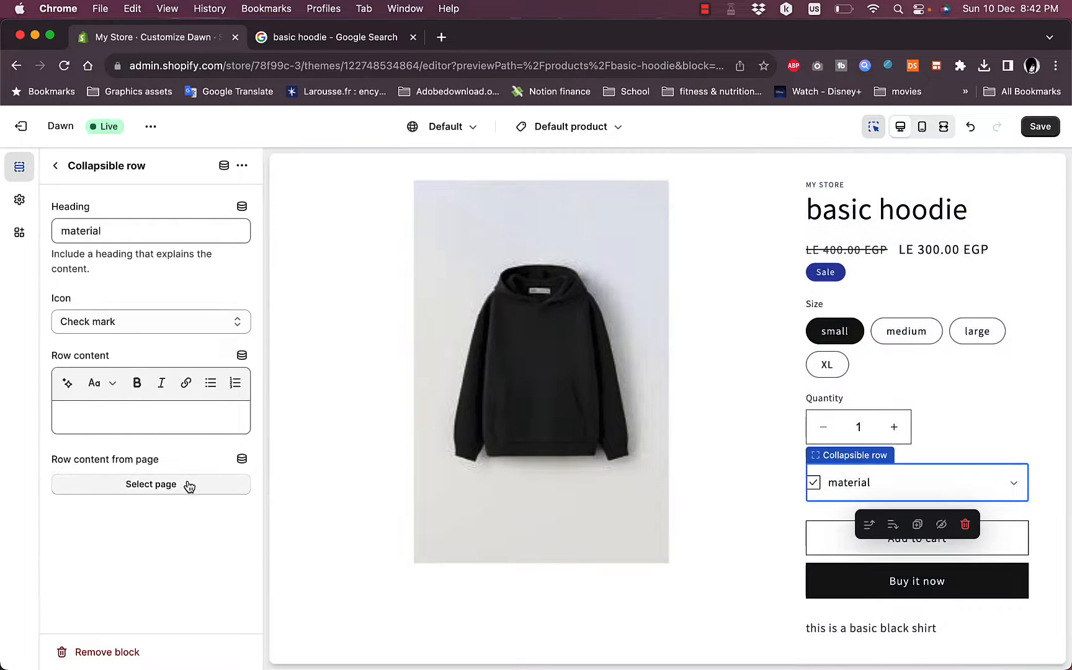
pyautogui.click(56, 167)
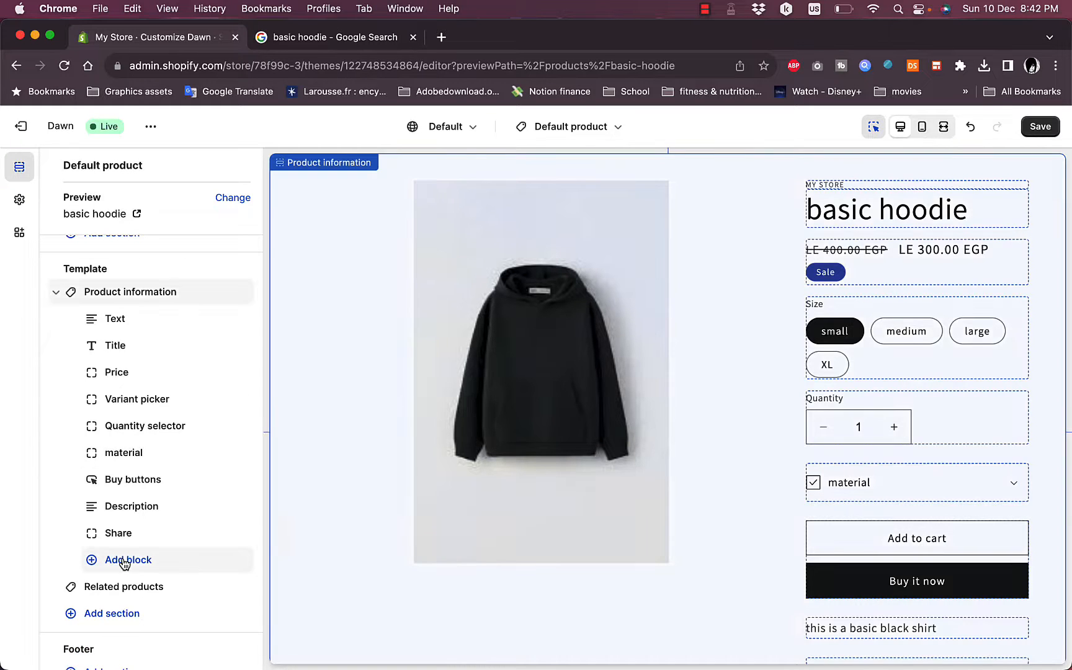
# Step: Add a second Collapsible row block to Product information and place it directly below the material row
pyautogui.click(123, 562)
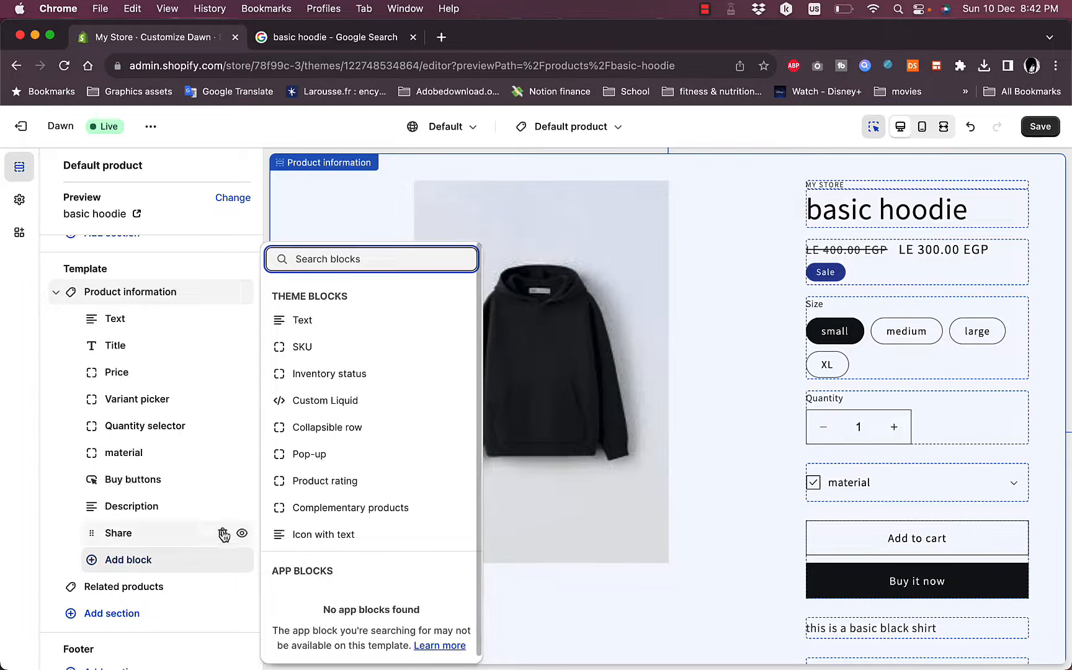
pyautogui.click(336, 434)
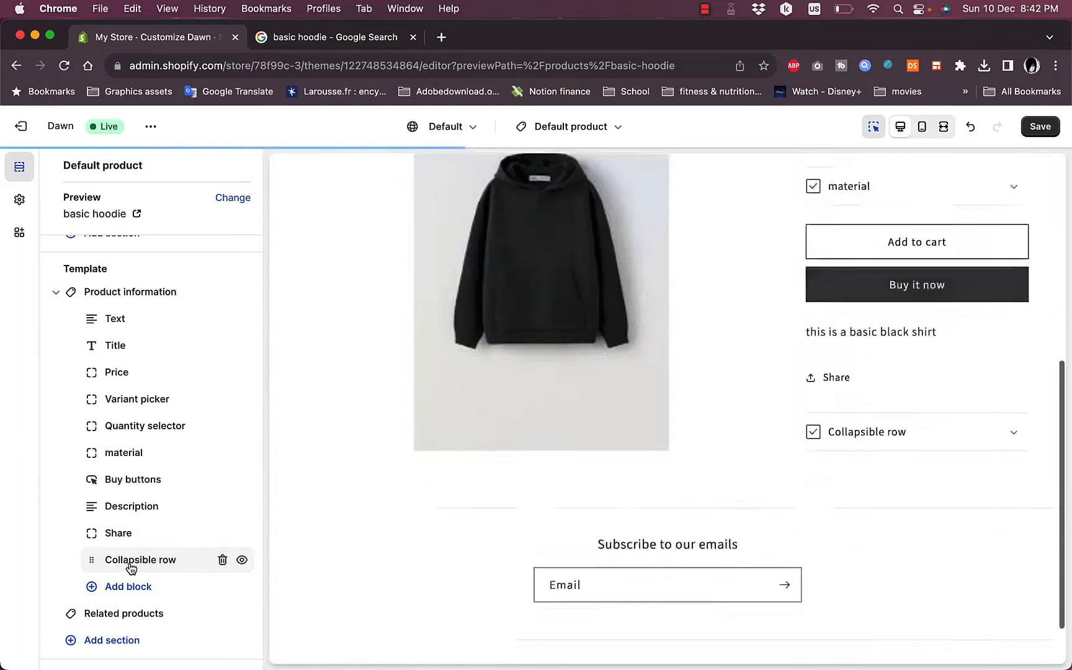
pyautogui.moveTo(136, 564); pyautogui.dragTo(112, 479)
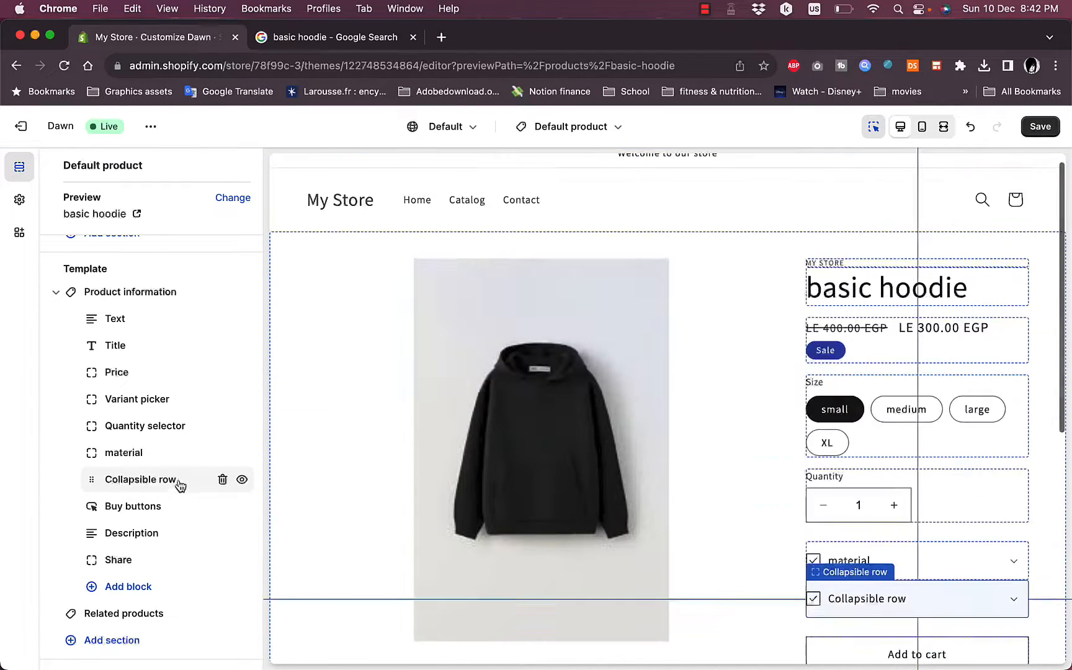
# Step: Set the heading of the second collapsible row, below material, to "size chart"
pyautogui.click(907, 566)
pyautogui.click(872, 505)
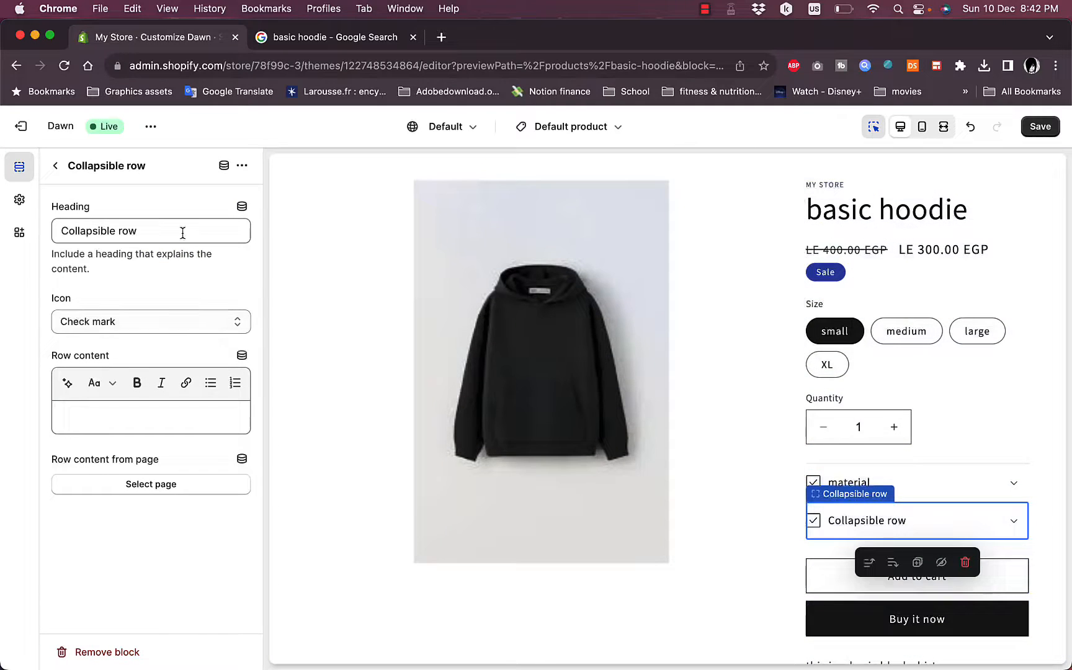
pyautogui.tripleClick(165, 229)
pyautogui.write('s')
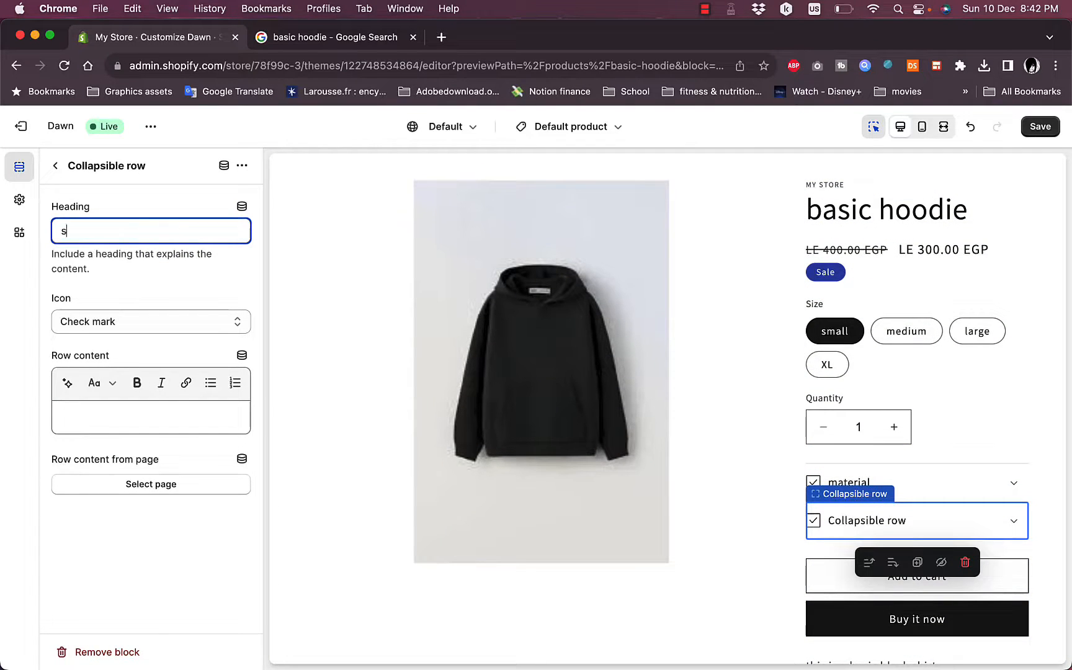
pyautogui.write('izw')
pyautogui.press('BackSpace')
pyautogui.write('e ')
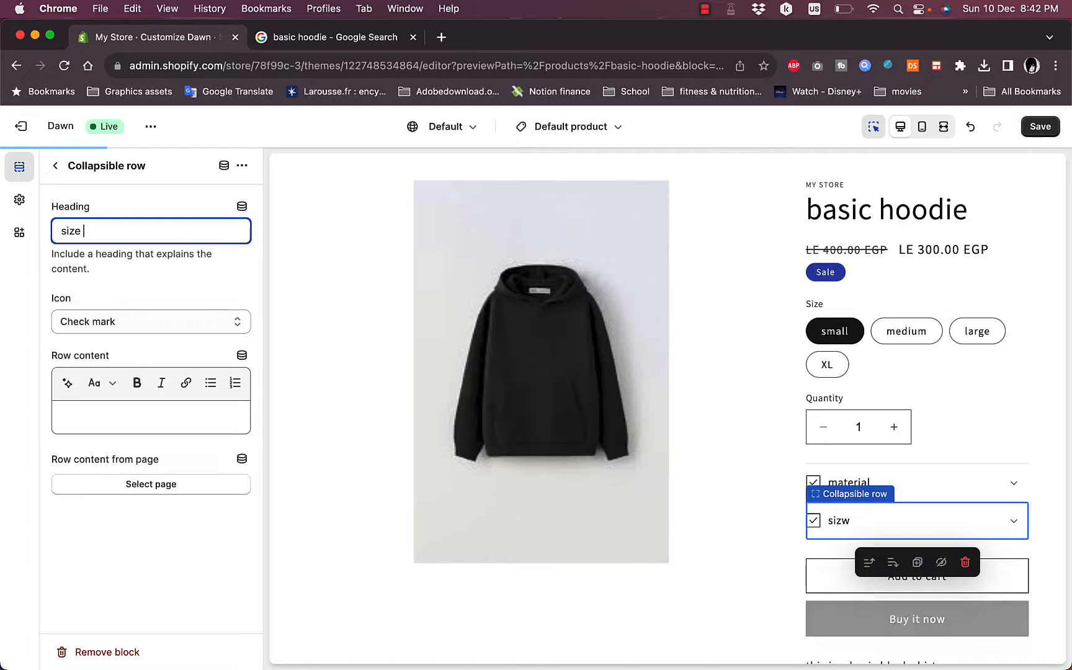
pyautogui.write('chart')
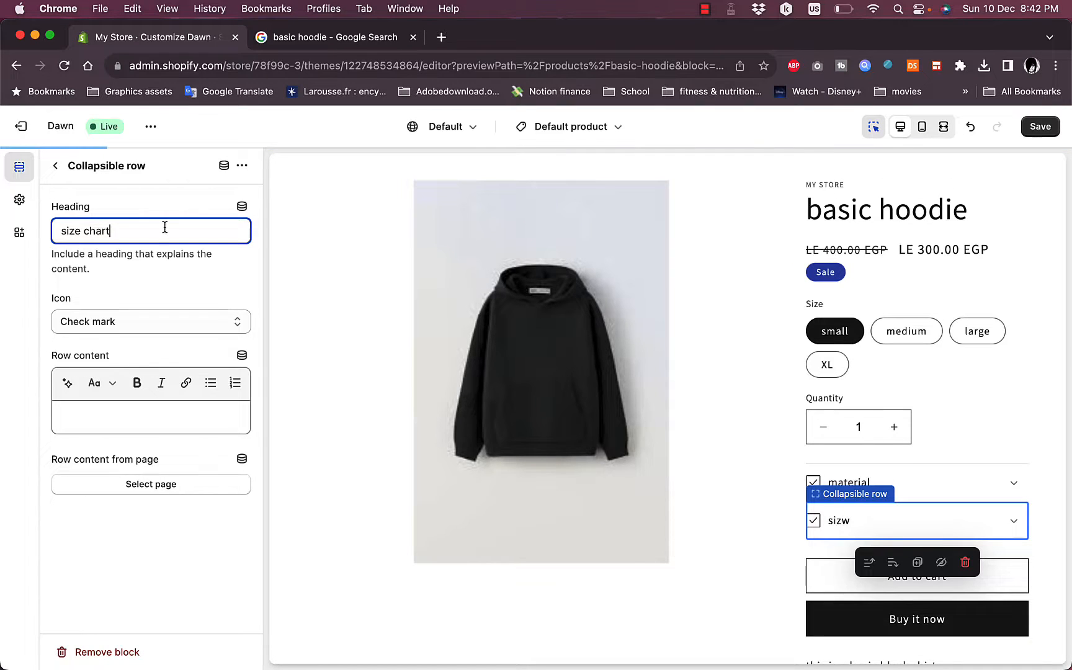
pyautogui.click(156, 277)
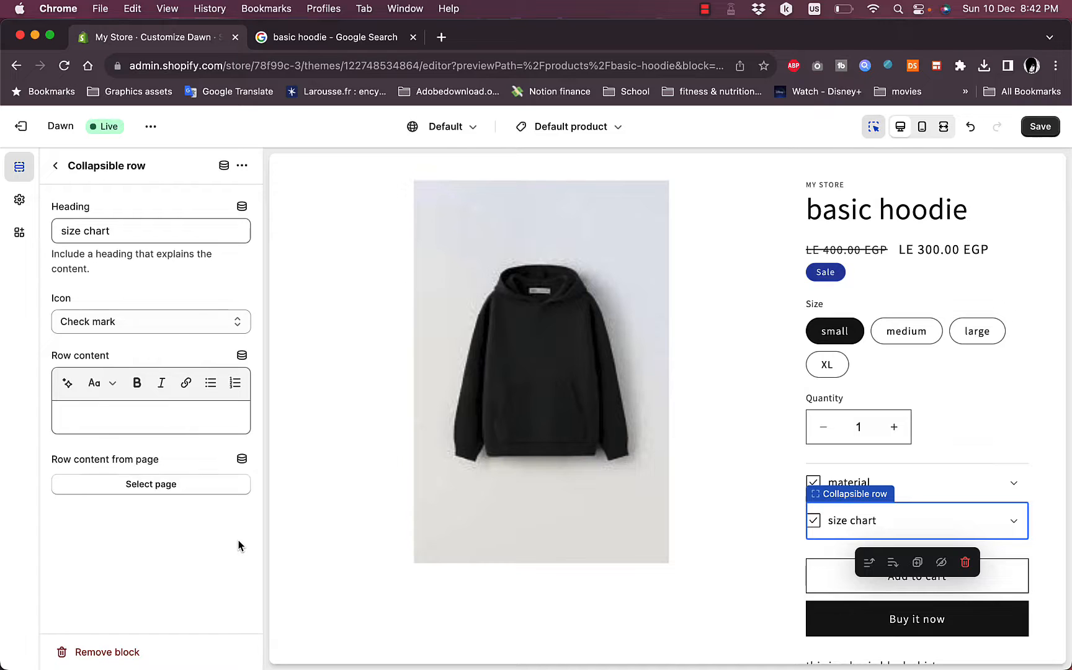
# Step: Save the product template changes, exit the theme editor and collapse the trial notice
pyautogui.click(1039, 133)
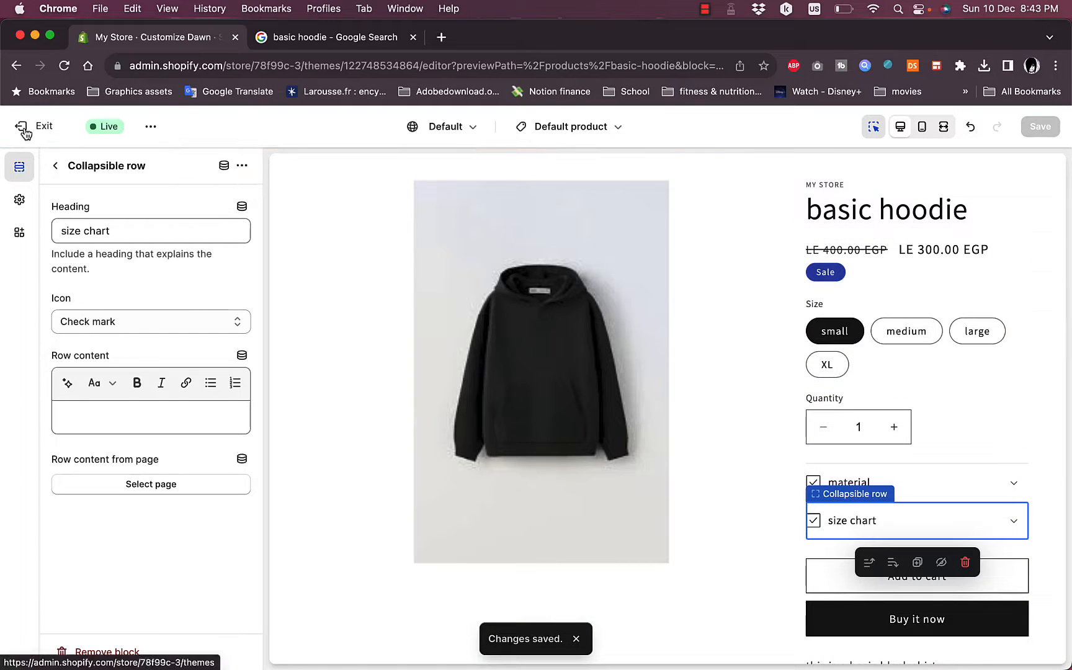
pyautogui.click(25, 133)
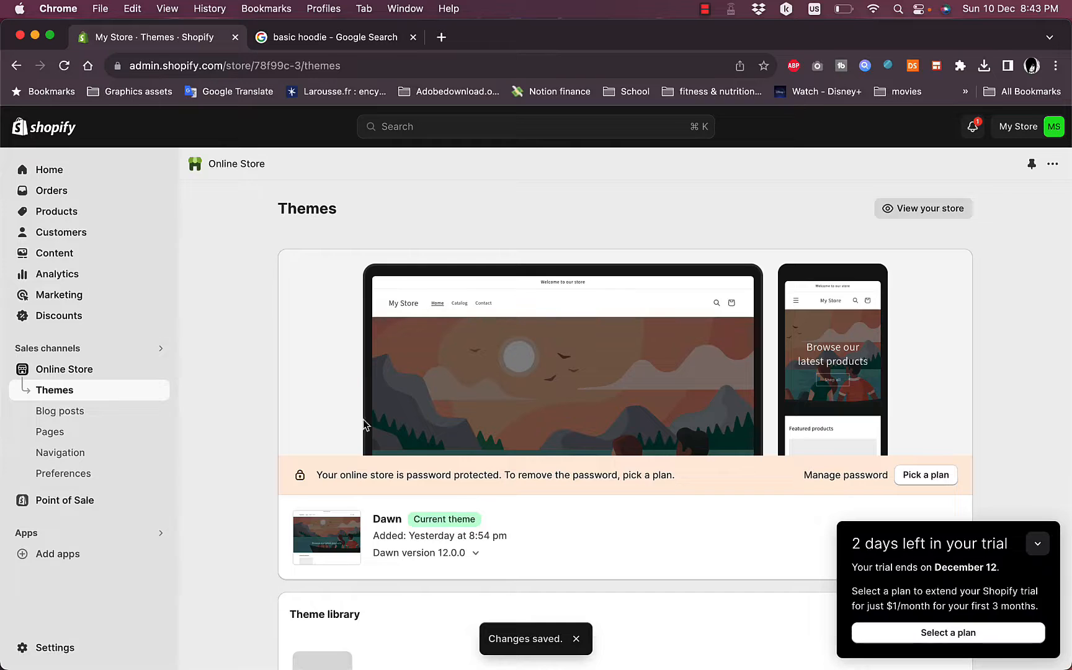
pyautogui.click(1037, 544)
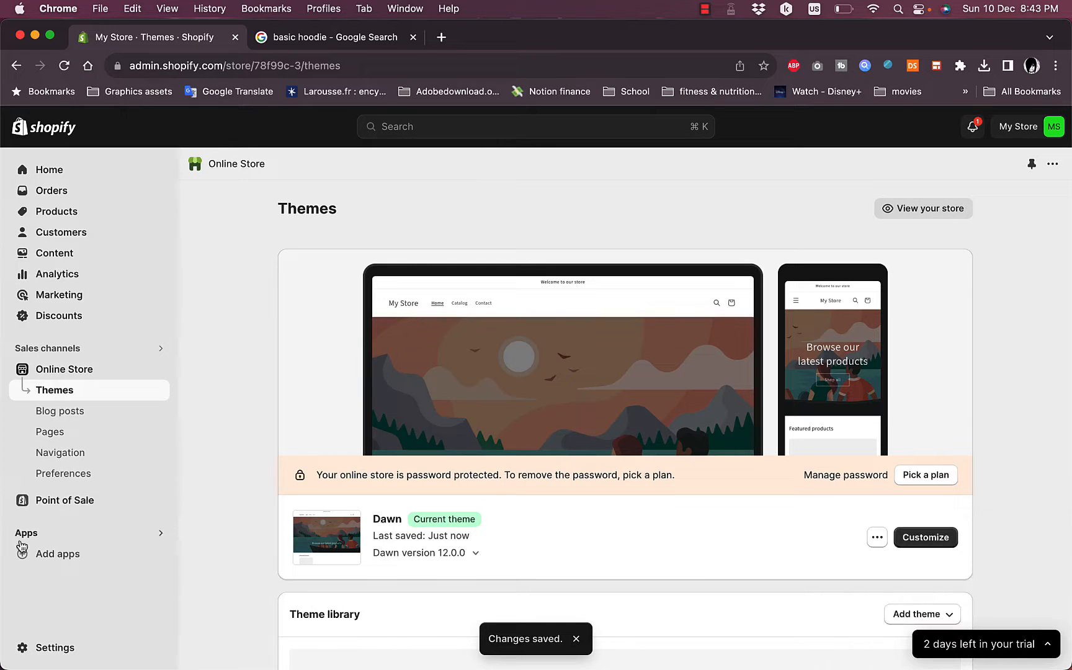
# Step: Open the store's custom data settings and start a new metafield definition for Products
pyautogui.click(68, 649)
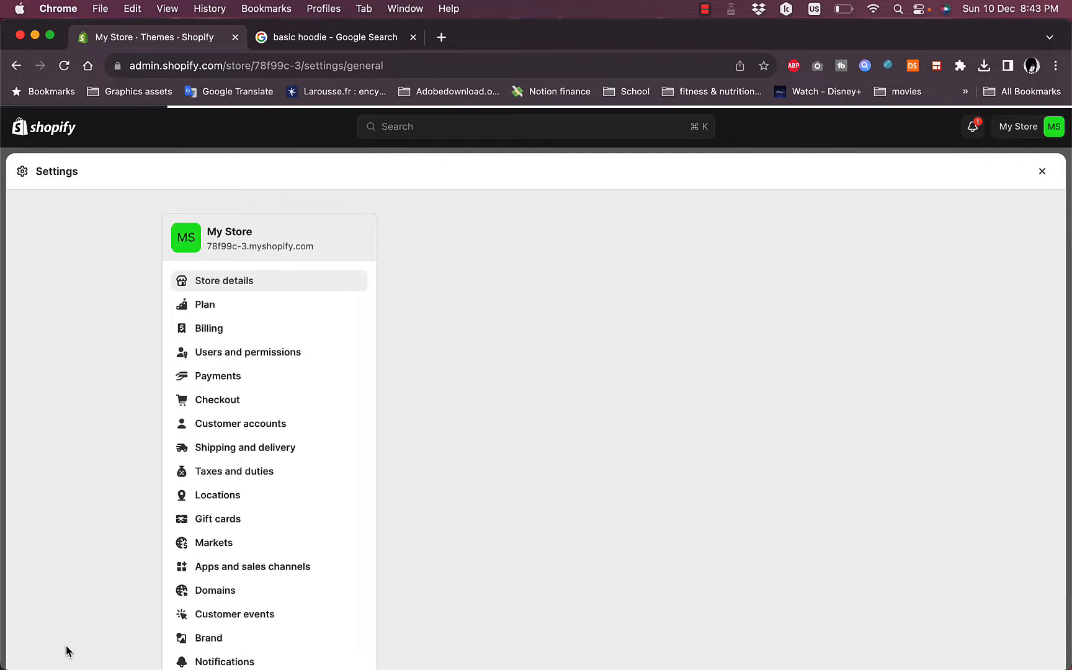
pyautogui.scroll(-5, 298, 524)
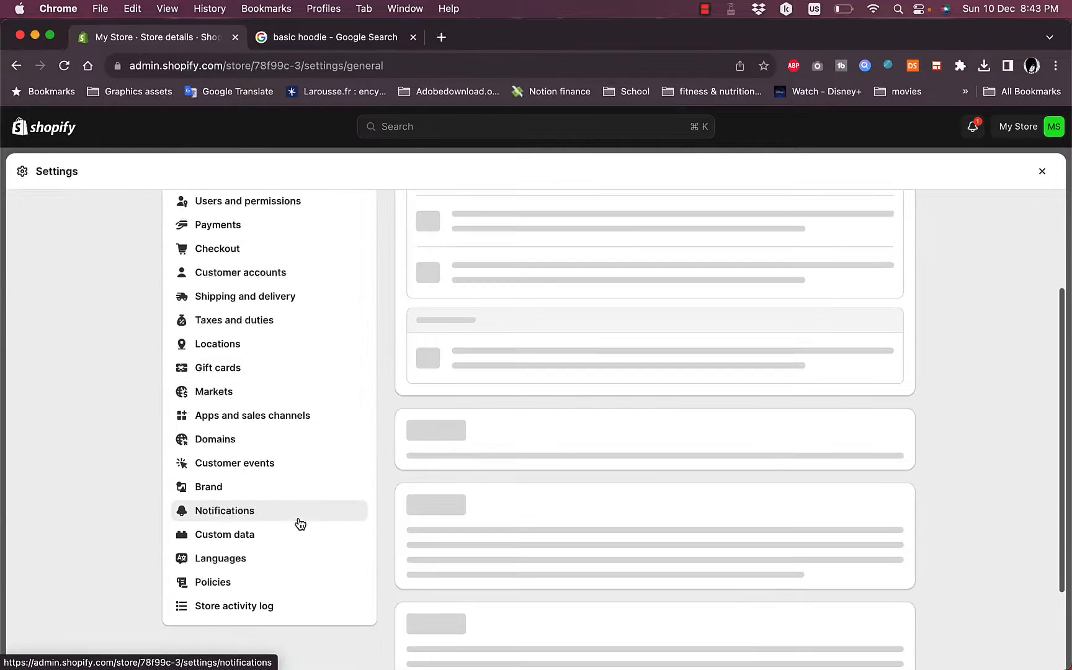
pyautogui.click(240, 540)
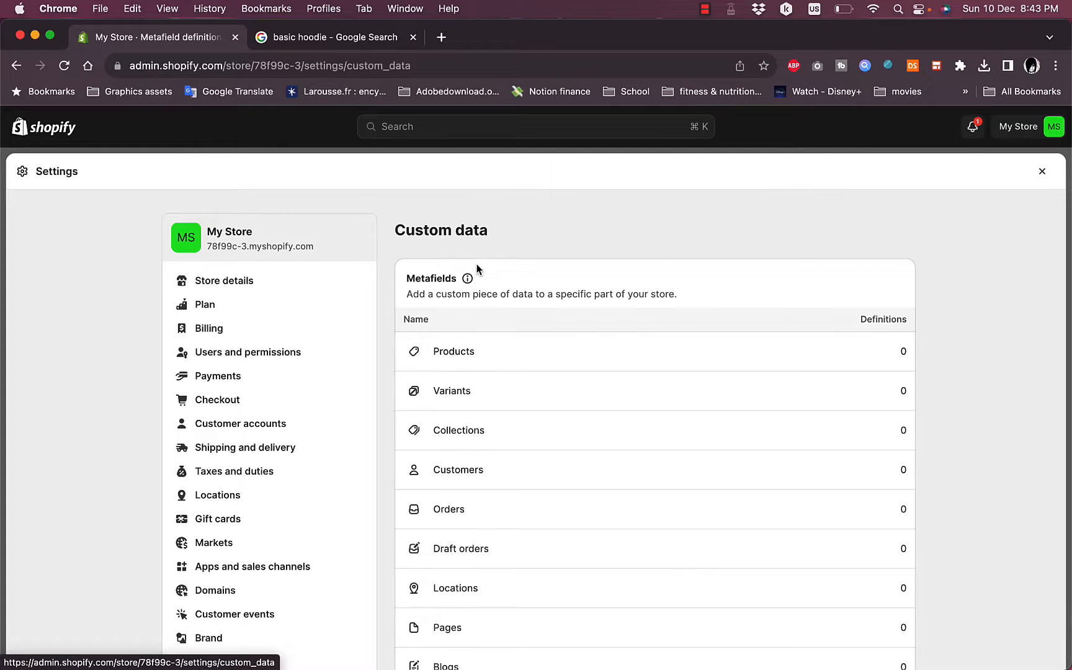
pyautogui.scroll(-5, 804, 407)
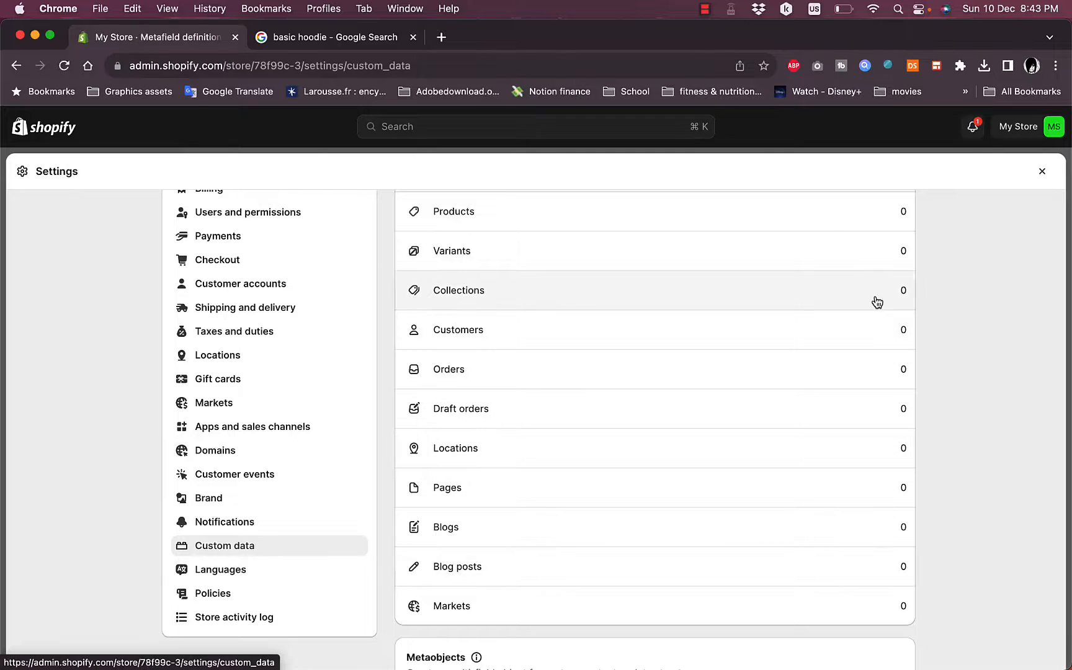
pyautogui.scroll(2, 876, 302)
pyautogui.scroll(2, 876, 302)
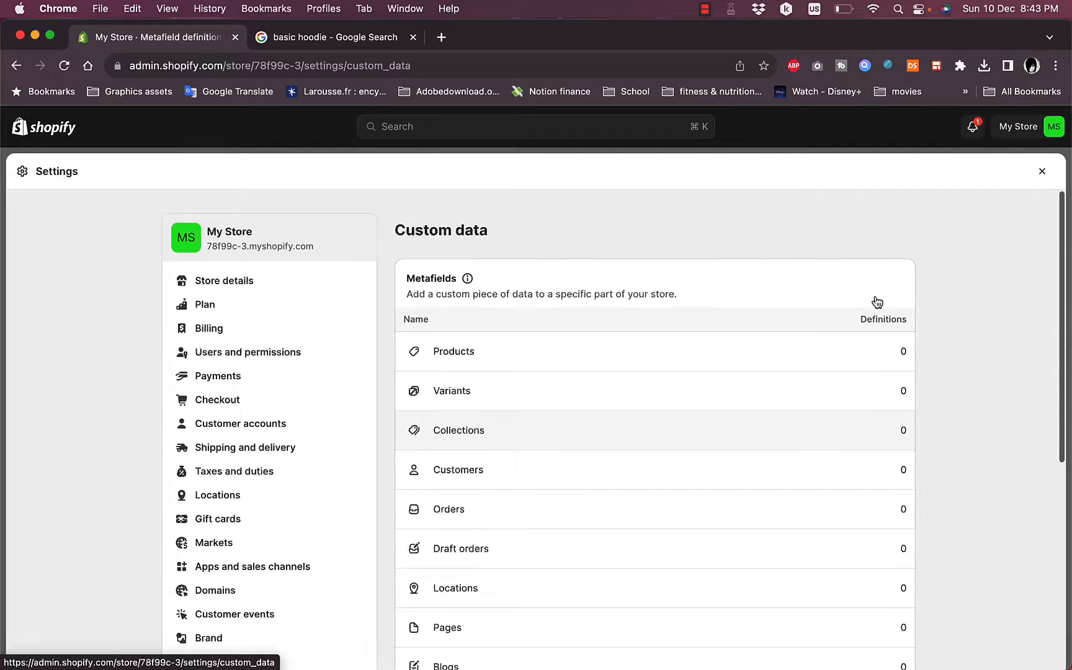
pyautogui.click(455, 356)
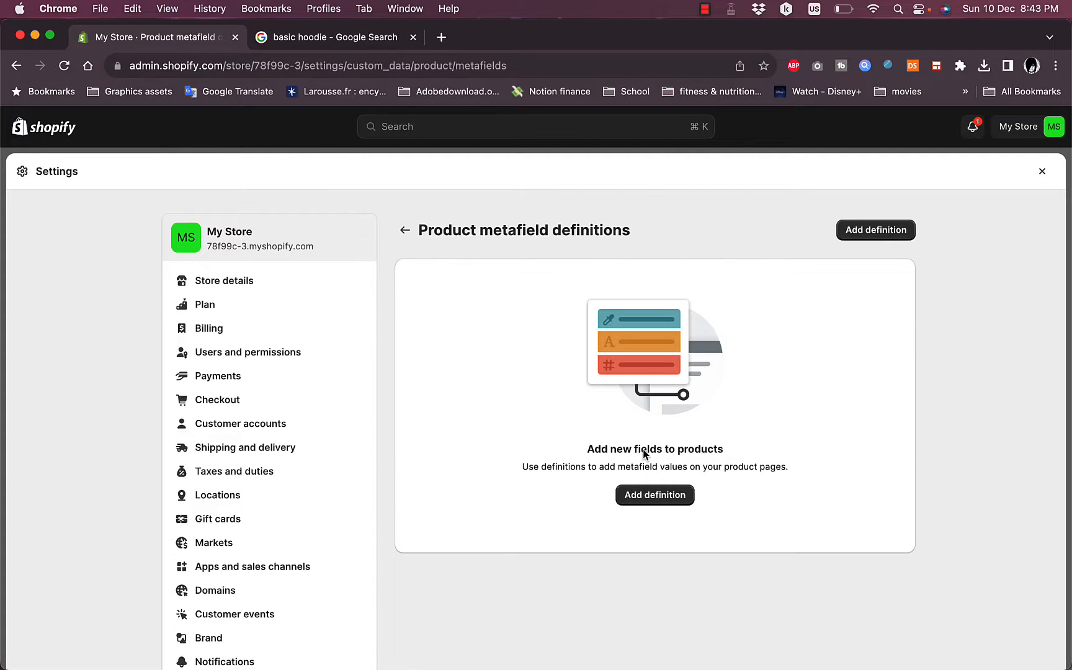
pyautogui.click(660, 499)
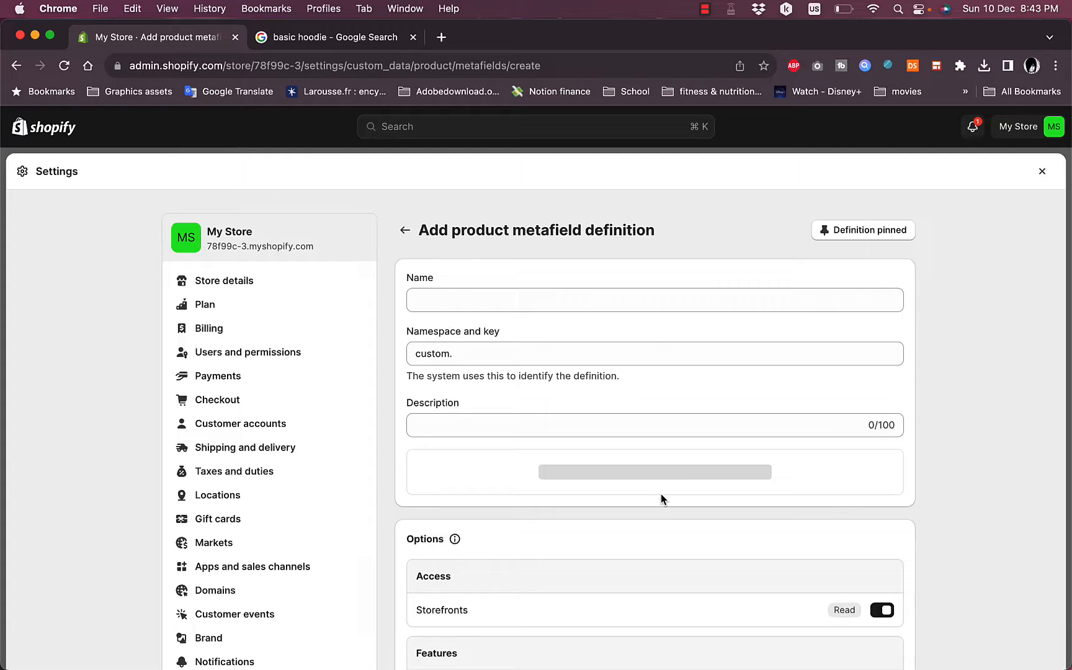
# Step: Name the new product metafield definition "Materials" and give it the description "materials of the product"
pyautogui.click(600, 301)
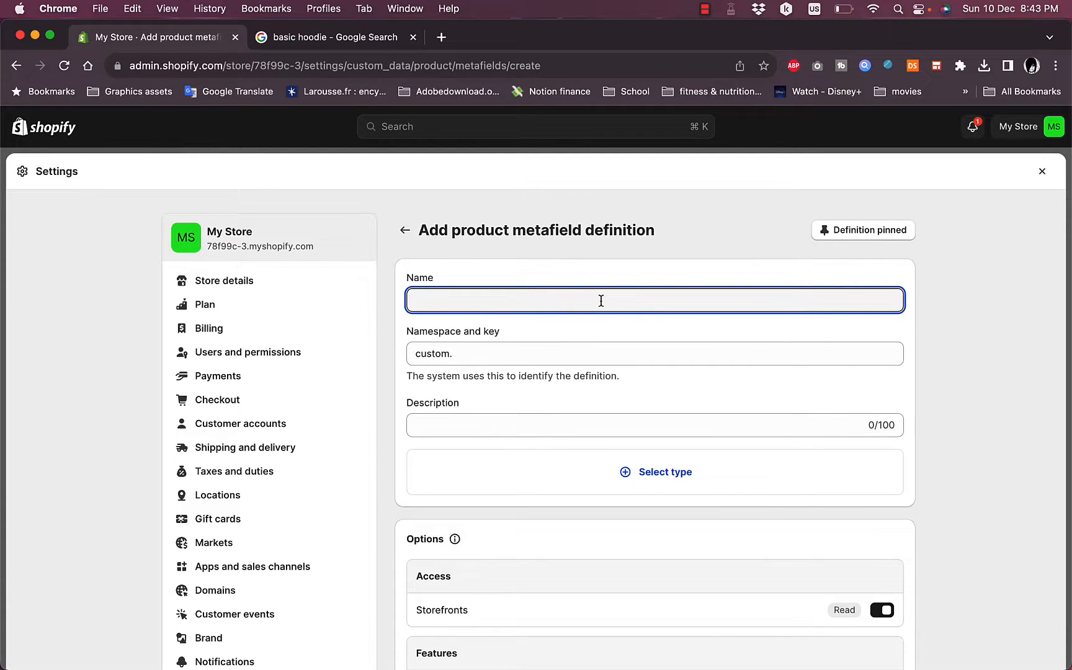
pyautogui.write('Materials')
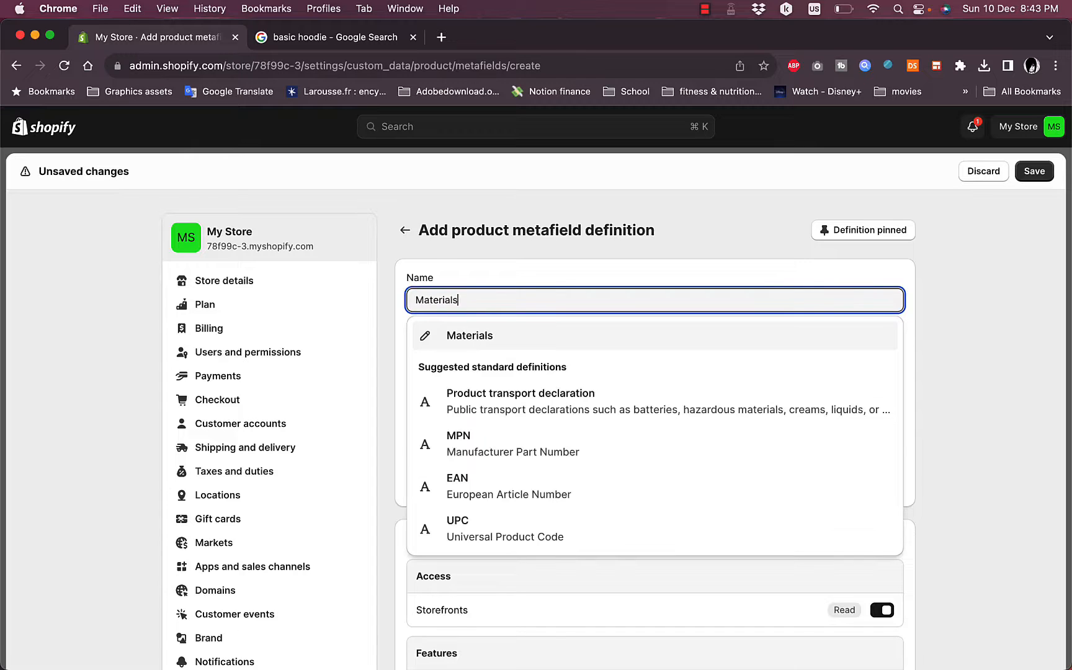
pyautogui.click(931, 345)
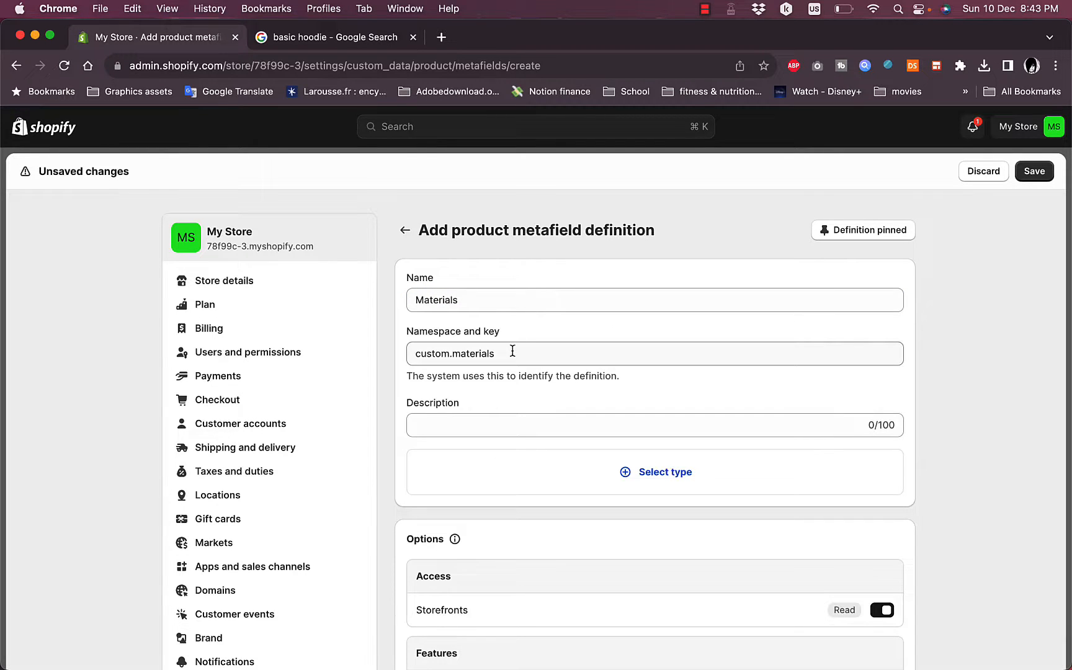
pyautogui.click(595, 431)
pyautogui.write('ma')
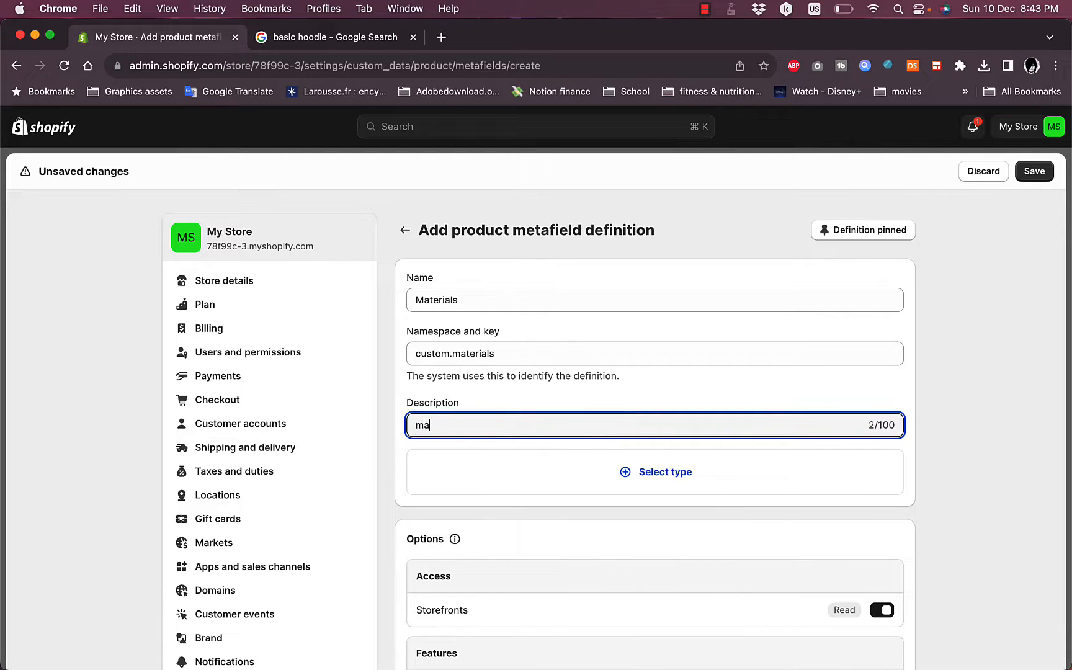
pyautogui.write('terials of the product')
# Step: Set the Materials metafield's content type to Multi-line text
pyautogui.click(678, 479)
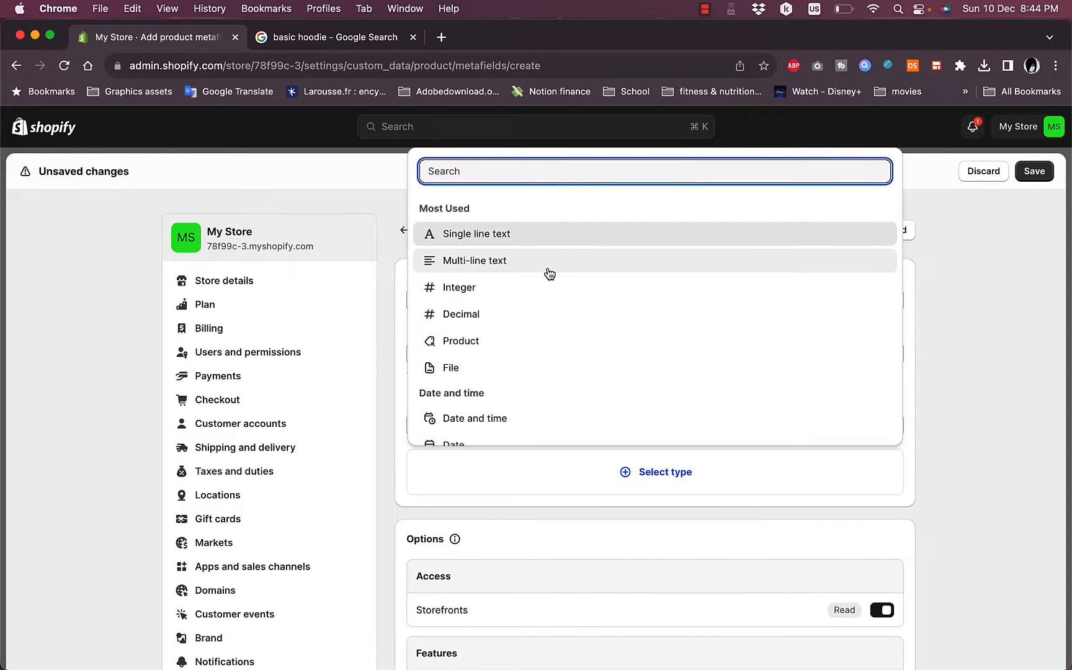
pyautogui.scroll(-2, 550, 274)
pyautogui.scroll(1, 549, 274)
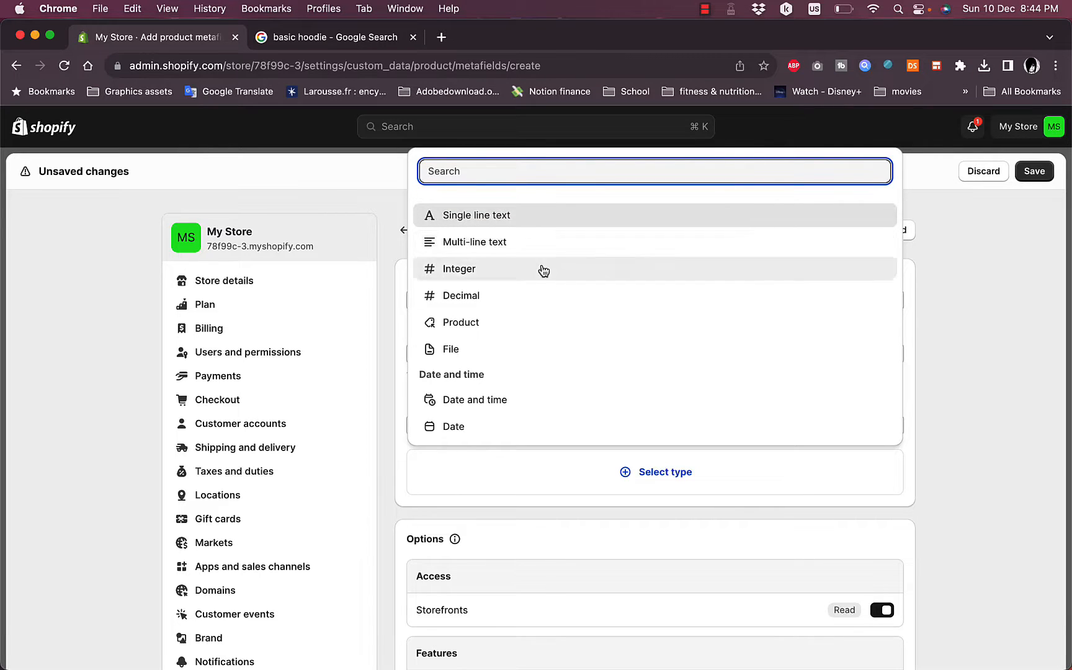
pyautogui.scroll(-4, 526, 425)
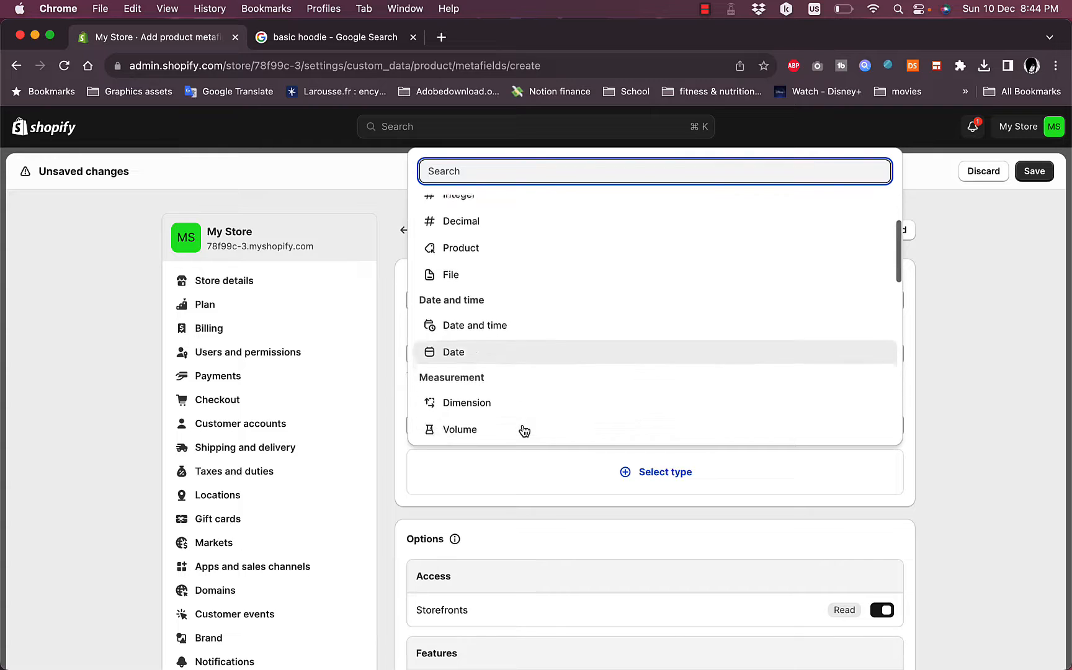
pyautogui.scroll(-1, 524, 431)
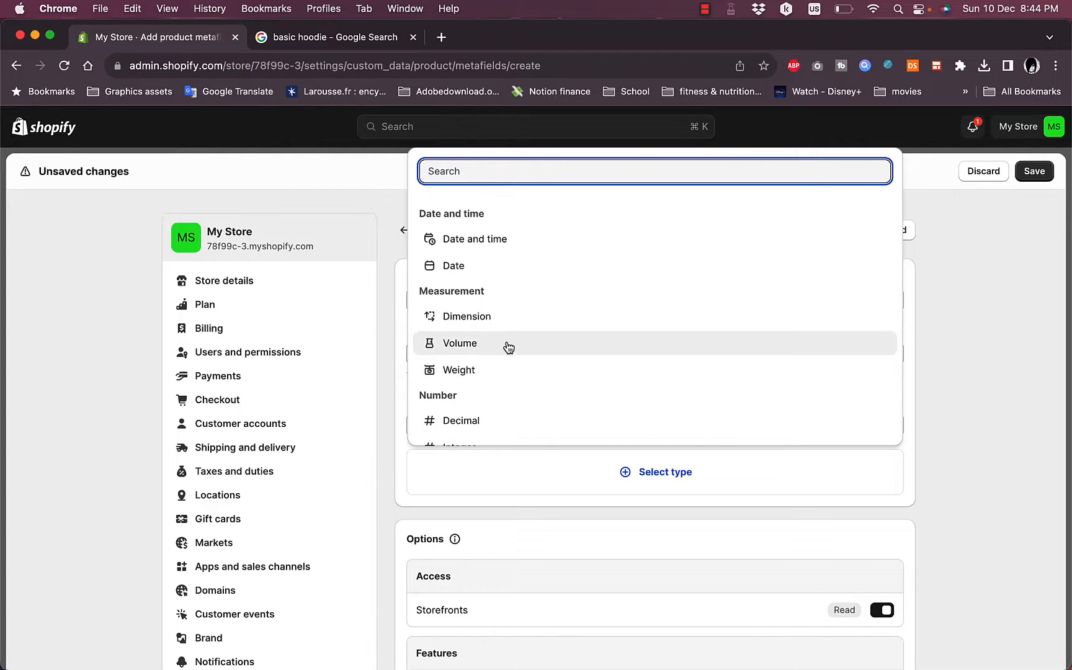
pyautogui.scroll(-6, 522, 419)
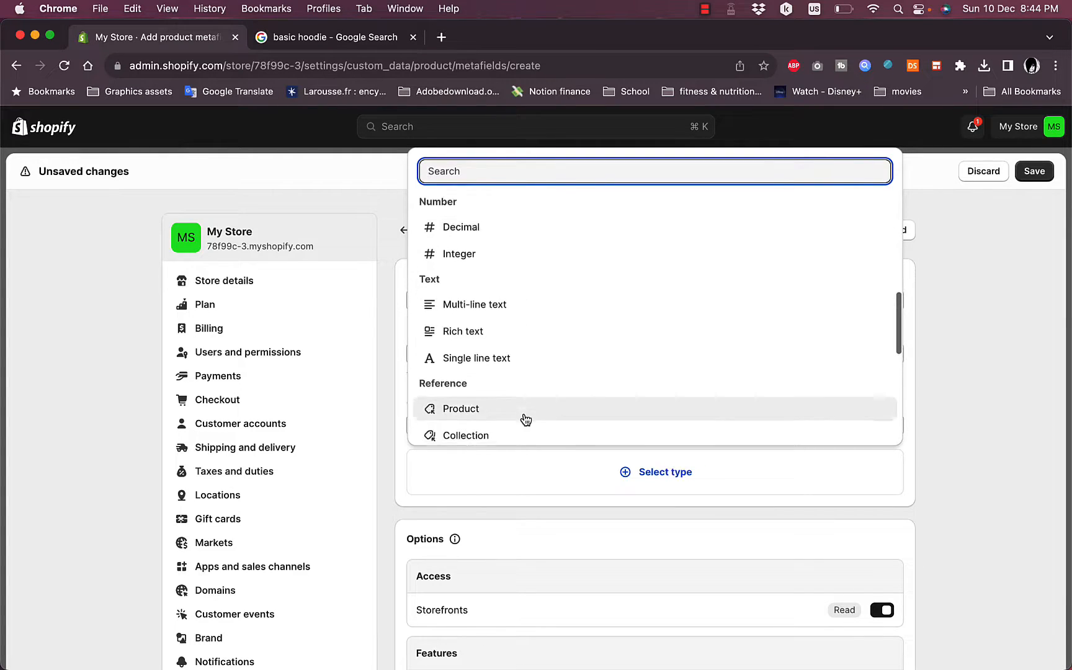
pyautogui.scroll(4, 525, 420)
pyautogui.scroll(8, 524, 420)
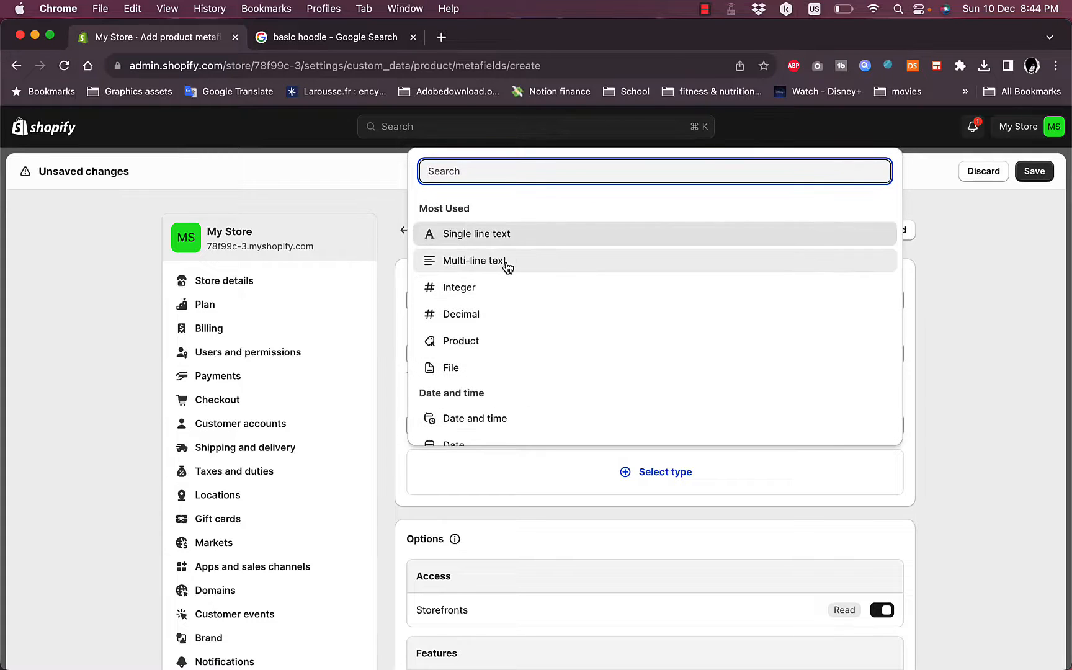
pyautogui.click(508, 266)
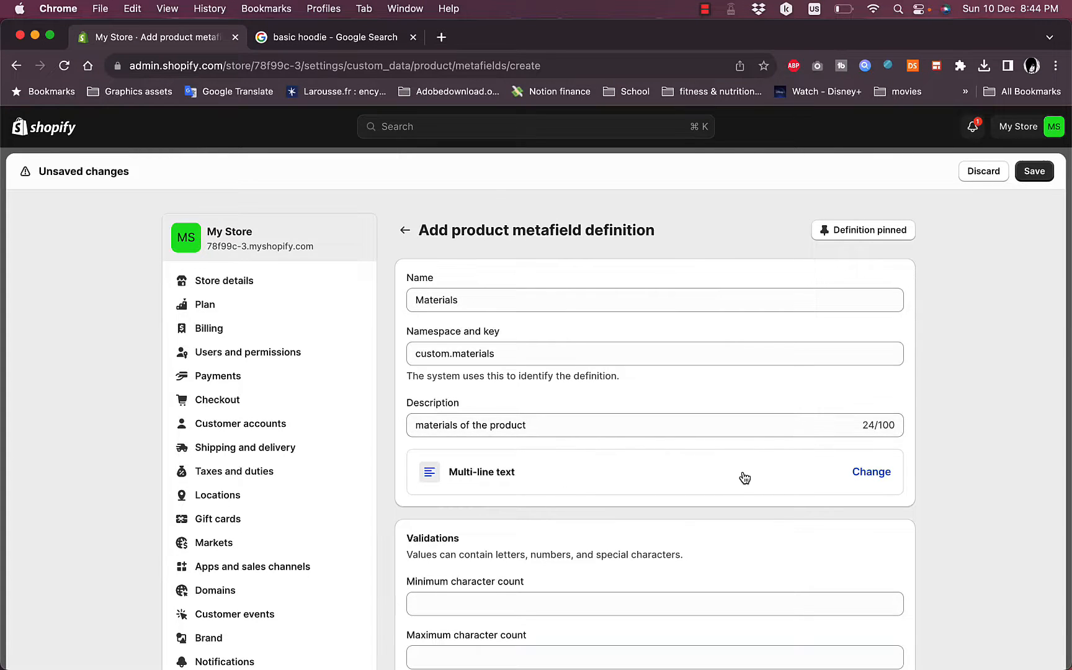
# Step: Save the Materials metafield definition with its validations left blank and its options at their defaults
pyautogui.scroll(-3, 743, 476)
pyautogui.scroll(-10, 743, 471)
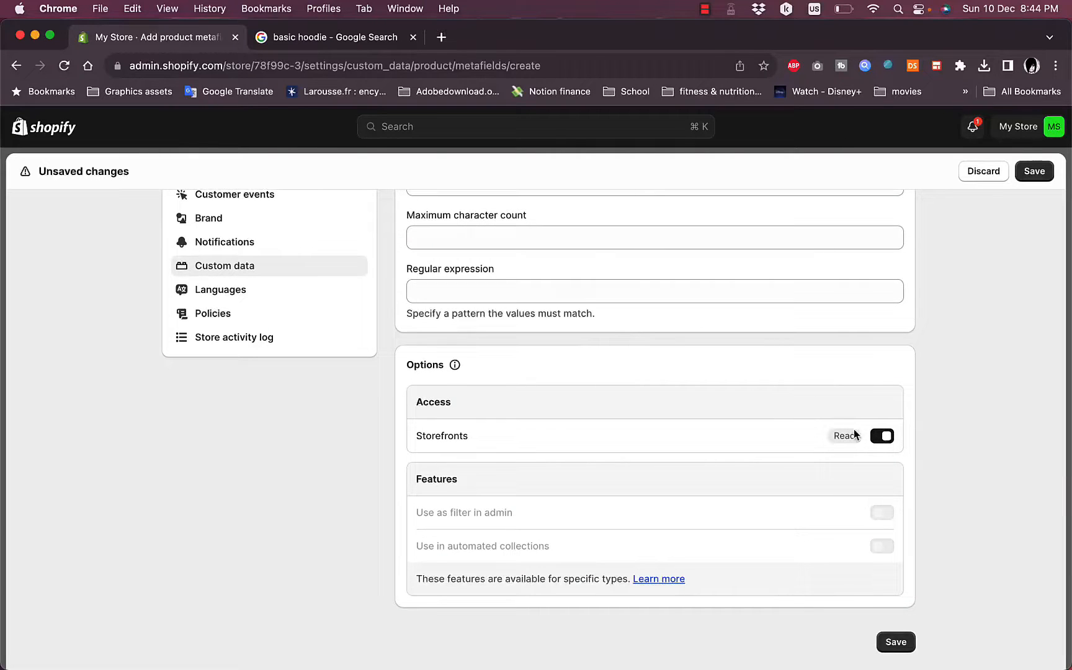
pyautogui.scroll(-2, 894, 471)
pyautogui.click(895, 553)
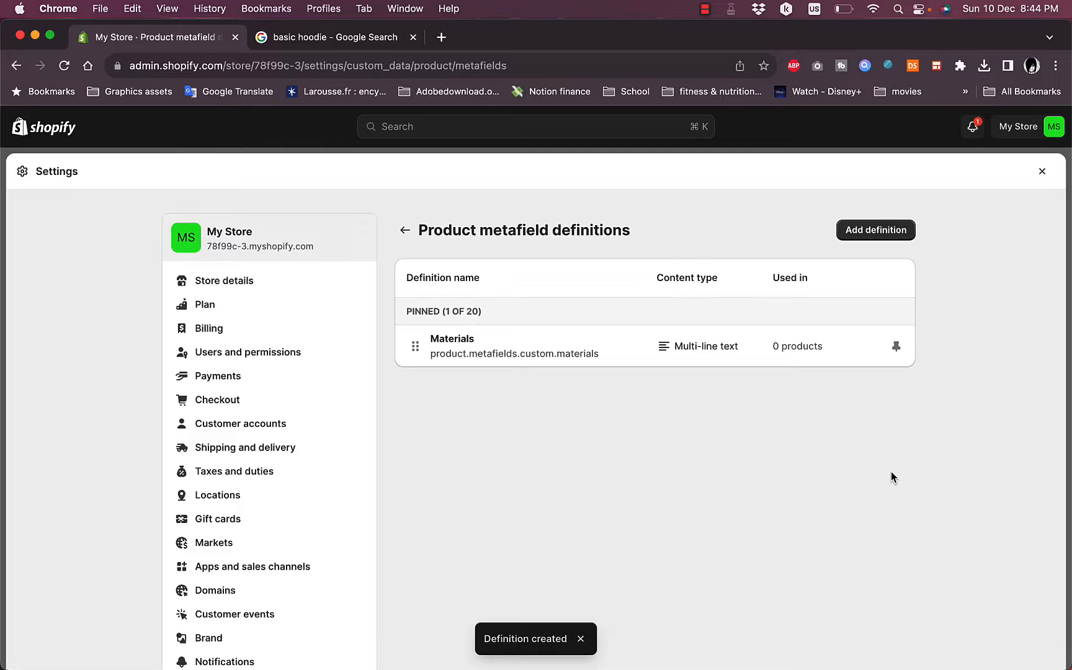
# Step: Start another product metafield definition named "Size chart" with the description "size chart based on body weight"
pyautogui.click(871, 230)
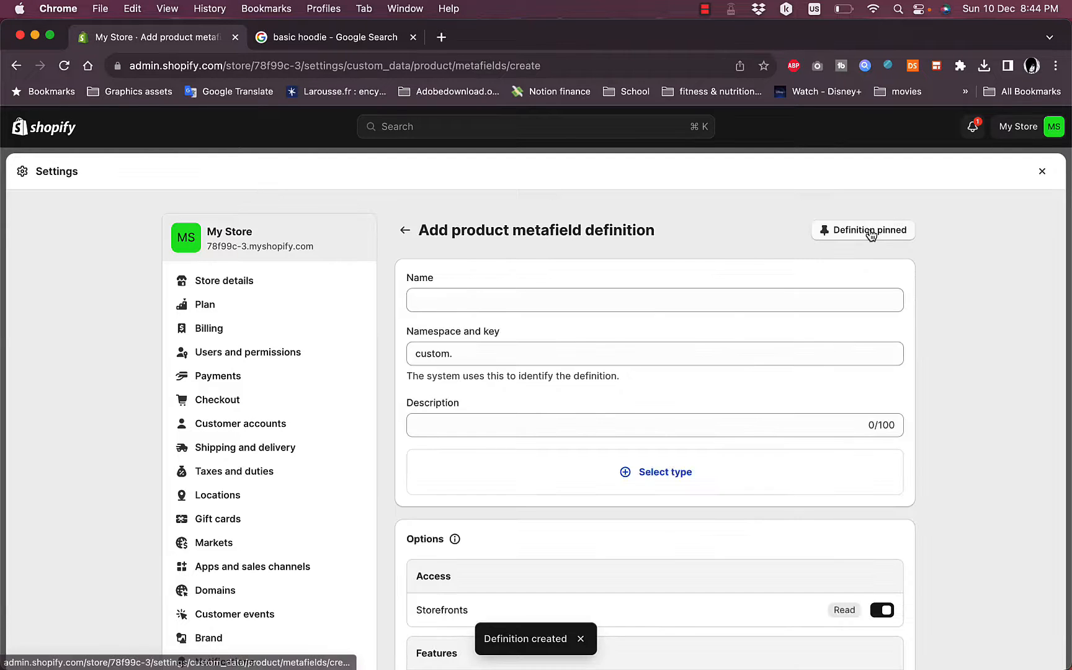
pyautogui.click(629, 296)
pyautogui.write('Siz')
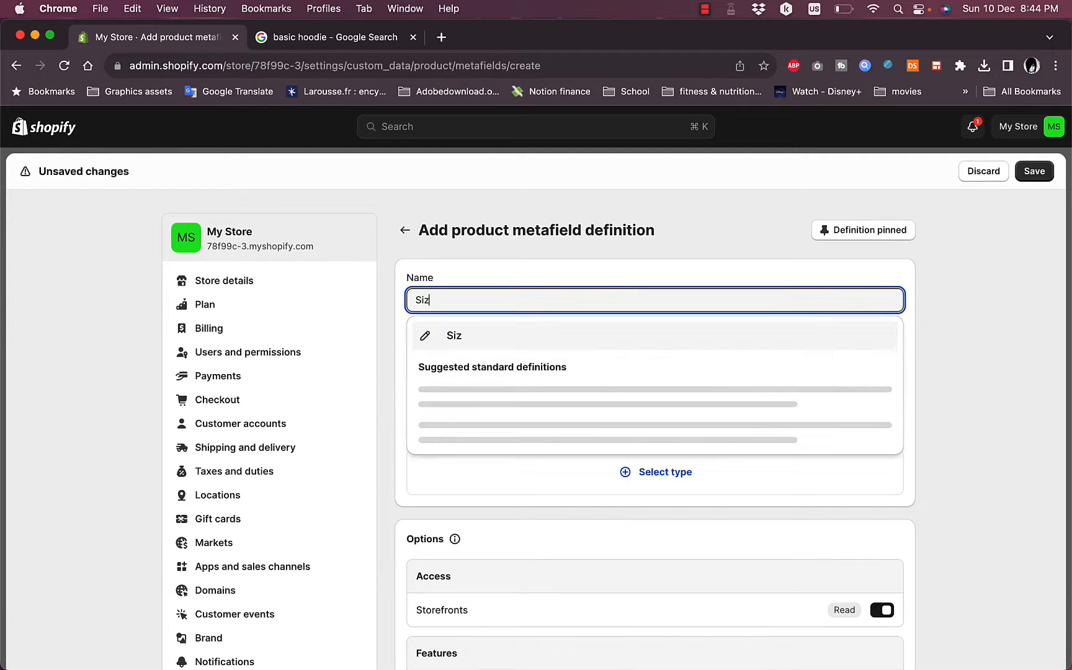
pyautogui.write('e chart')
pyautogui.click(951, 347)
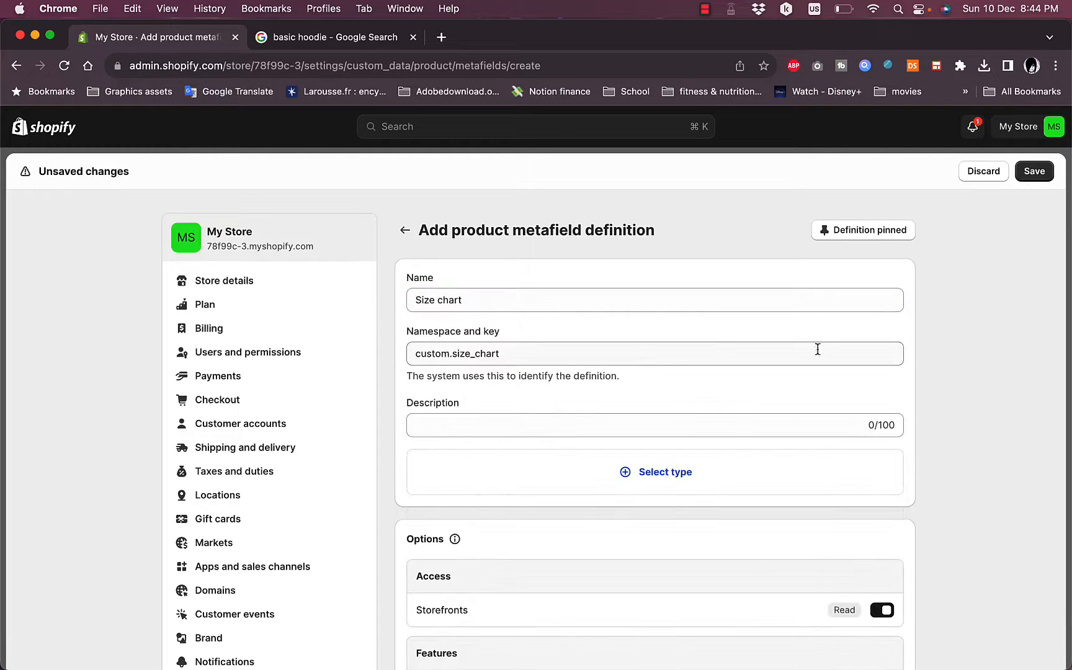
pyautogui.click(570, 429)
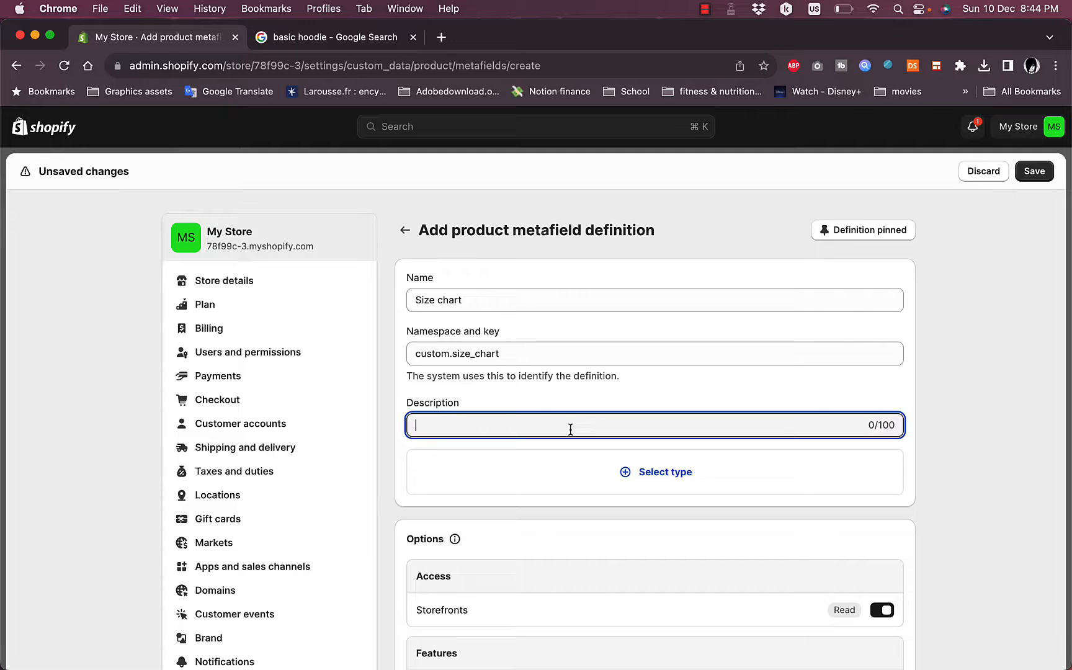
pyautogui.write('size chart based on body')
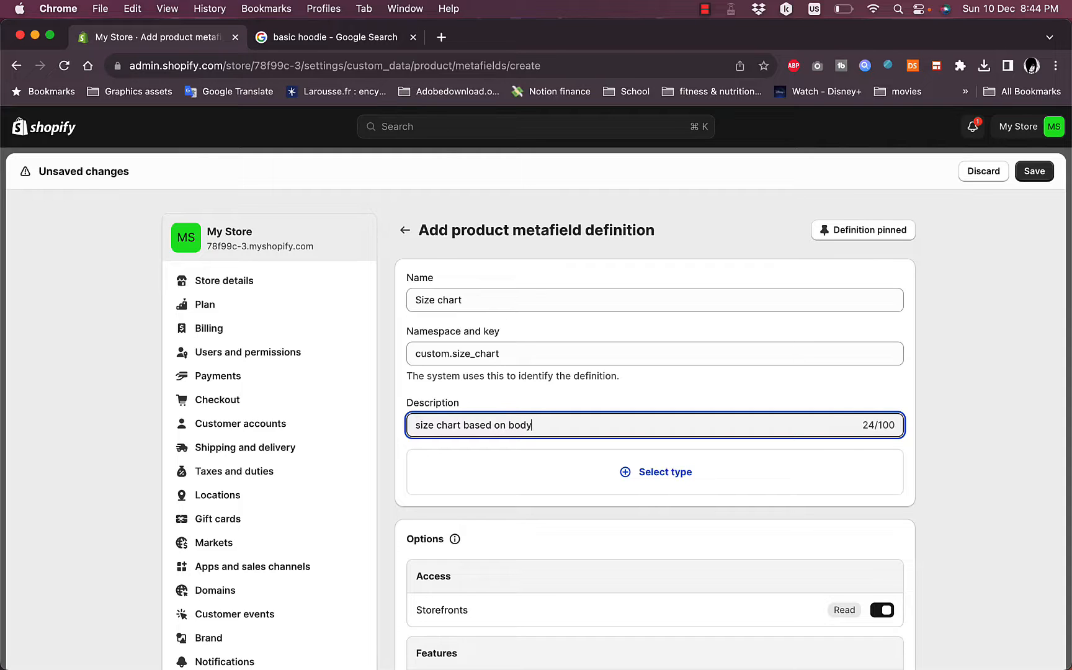
pyautogui.write(' weight')
# Step: Set the Size chart metafield's content type to the Page reference
pyautogui.scroll(-3, 1031, 426)
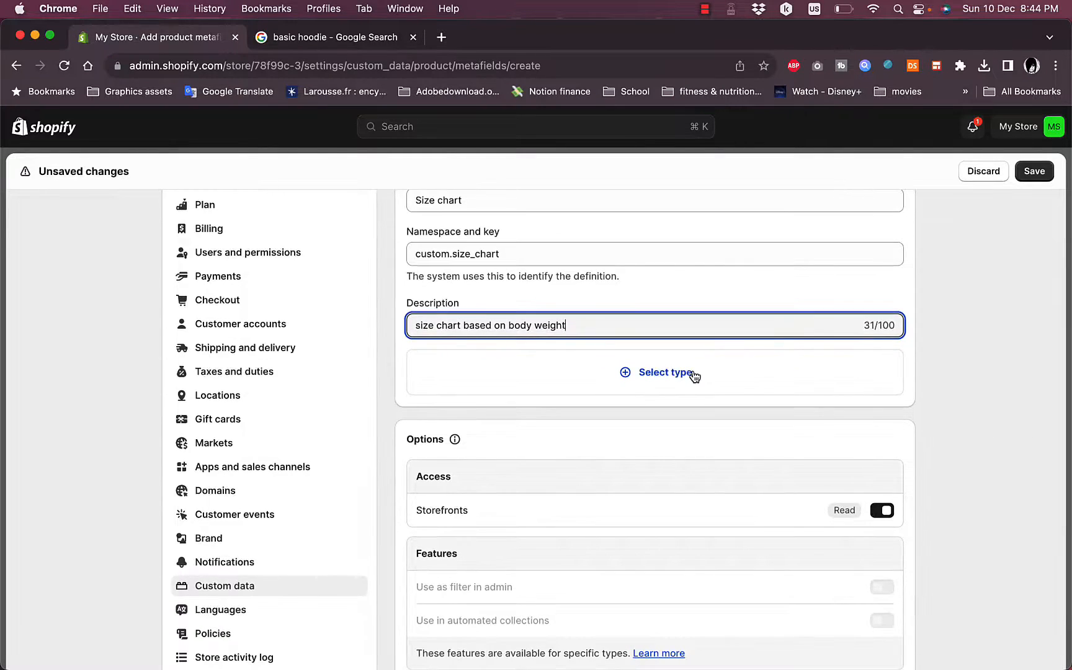
pyautogui.click(669, 375)
pyautogui.scroll(-5, 646, 528)
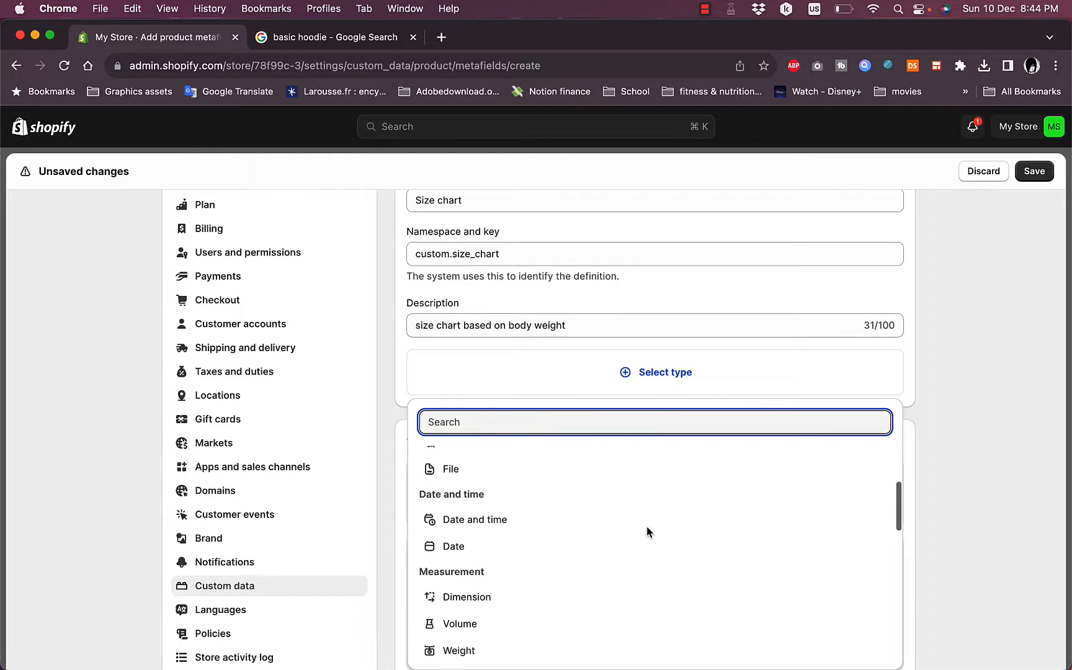
pyautogui.scroll(-5, 648, 534)
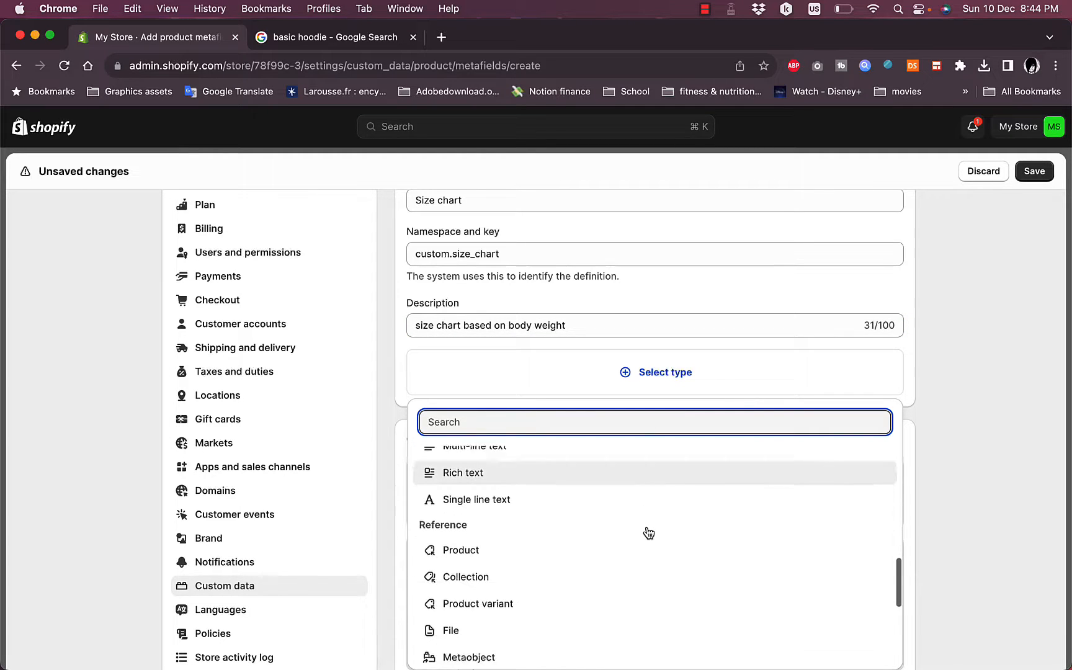
pyautogui.scroll(-3, 647, 532)
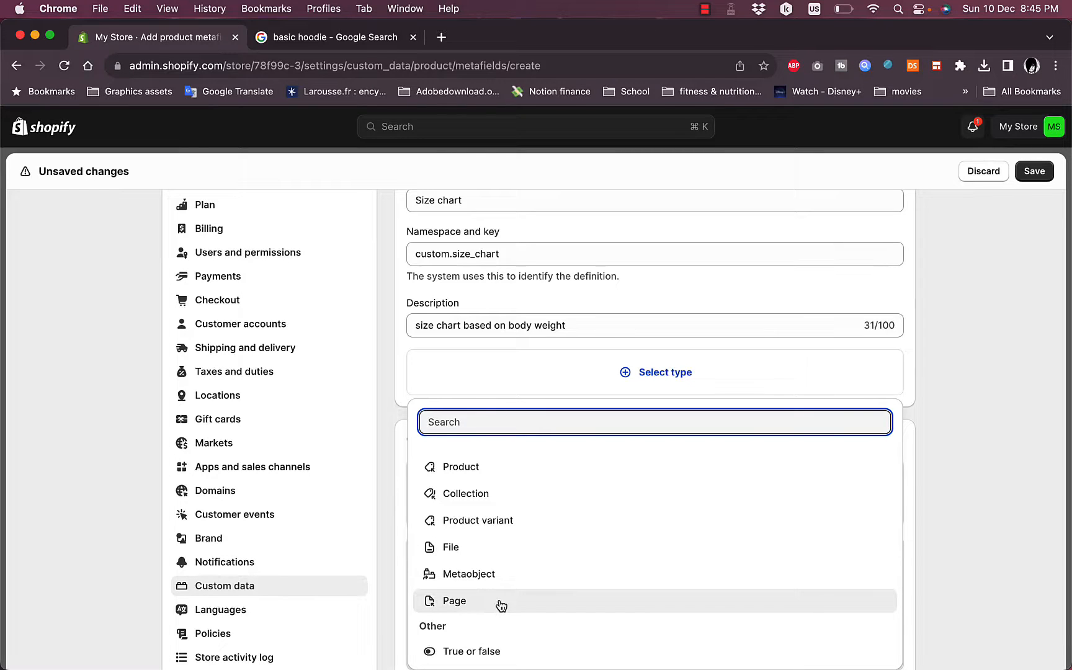
pyautogui.click(517, 609)
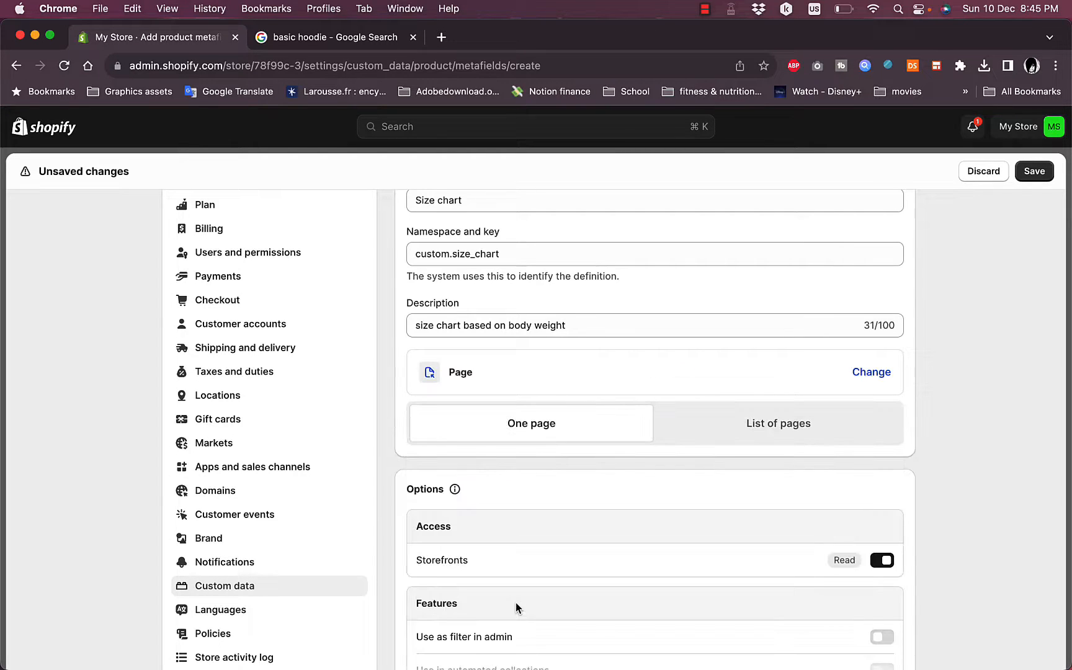
pyautogui.click(871, 373)
pyautogui.scroll(-5, 719, 476)
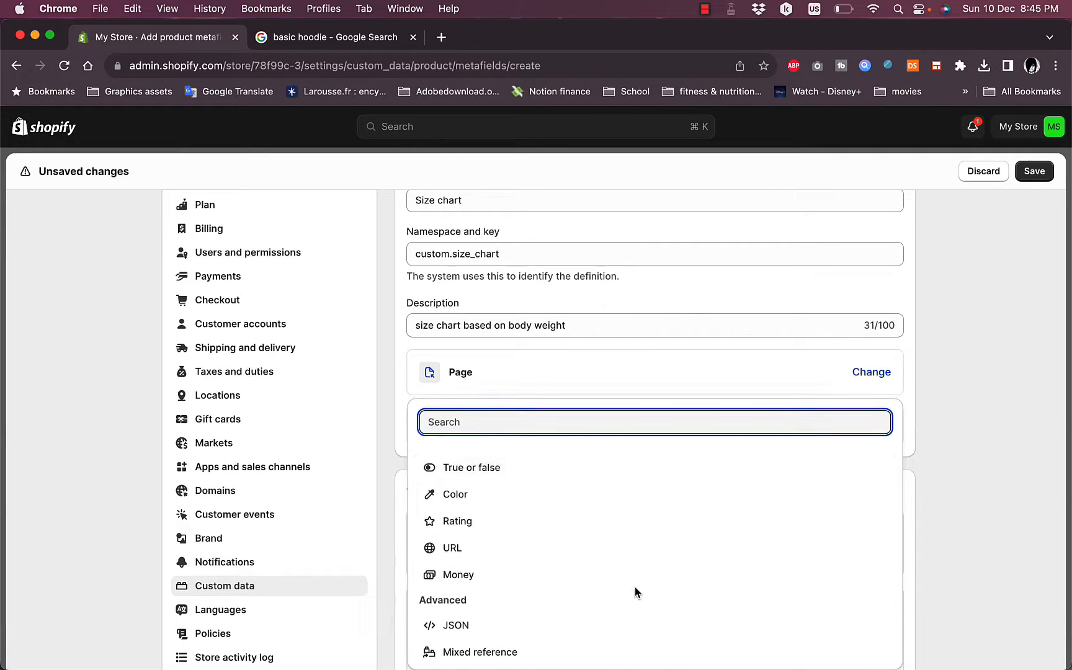
pyautogui.scroll(3, 634, 587)
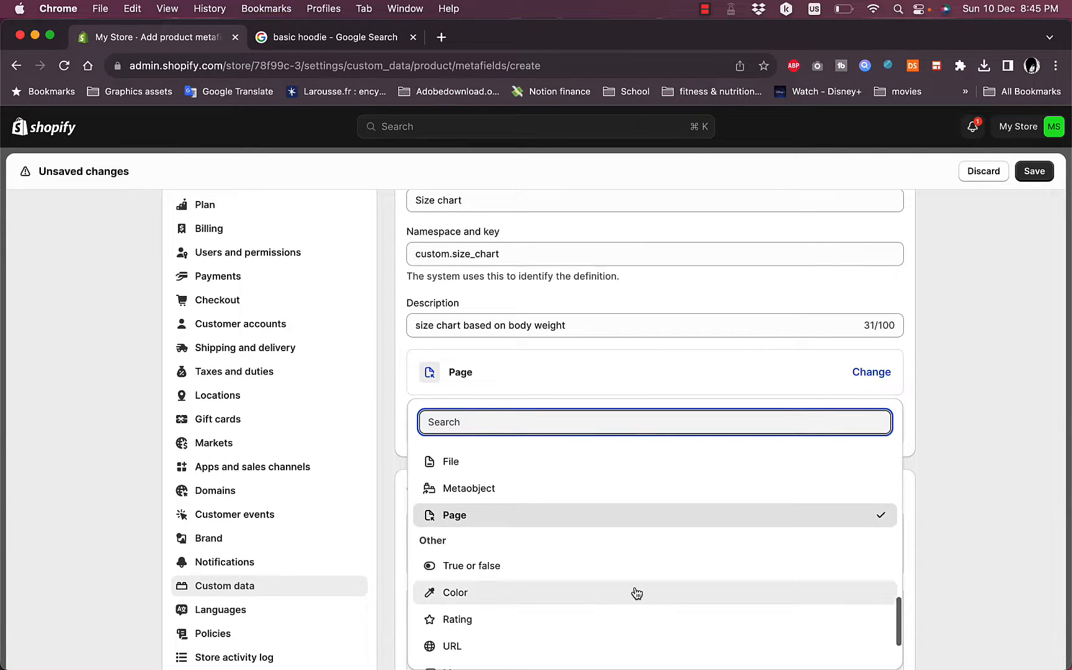
pyautogui.click(461, 520)
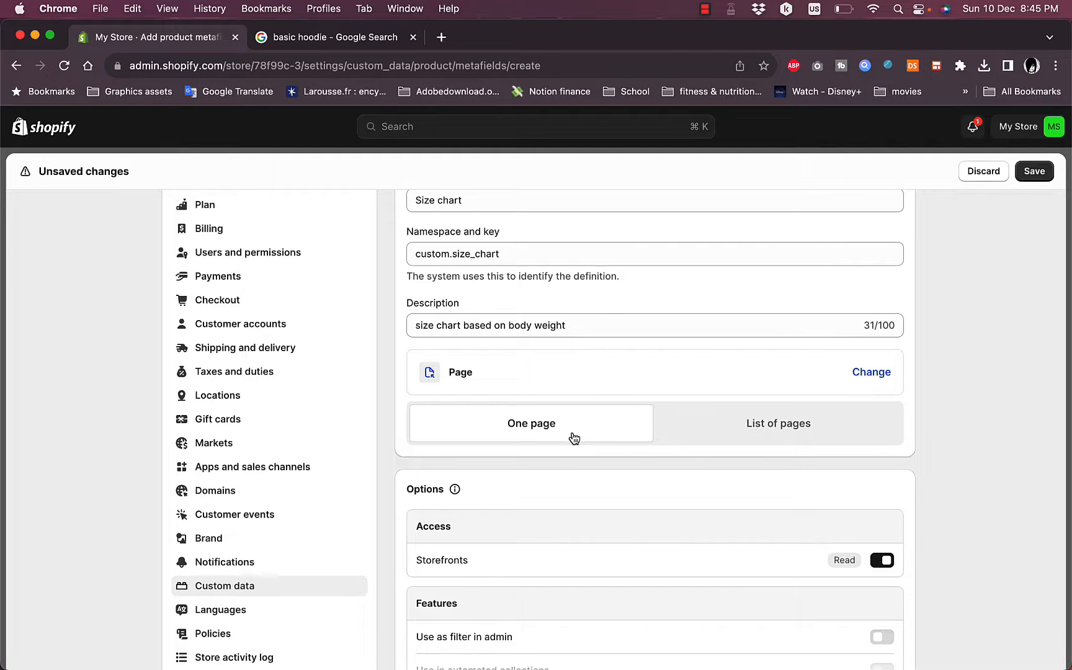
# Step: Save the Size chart metafield definition and close the store settings
pyautogui.scroll(-4, 1007, 428)
pyautogui.scroll(-1, 1008, 428)
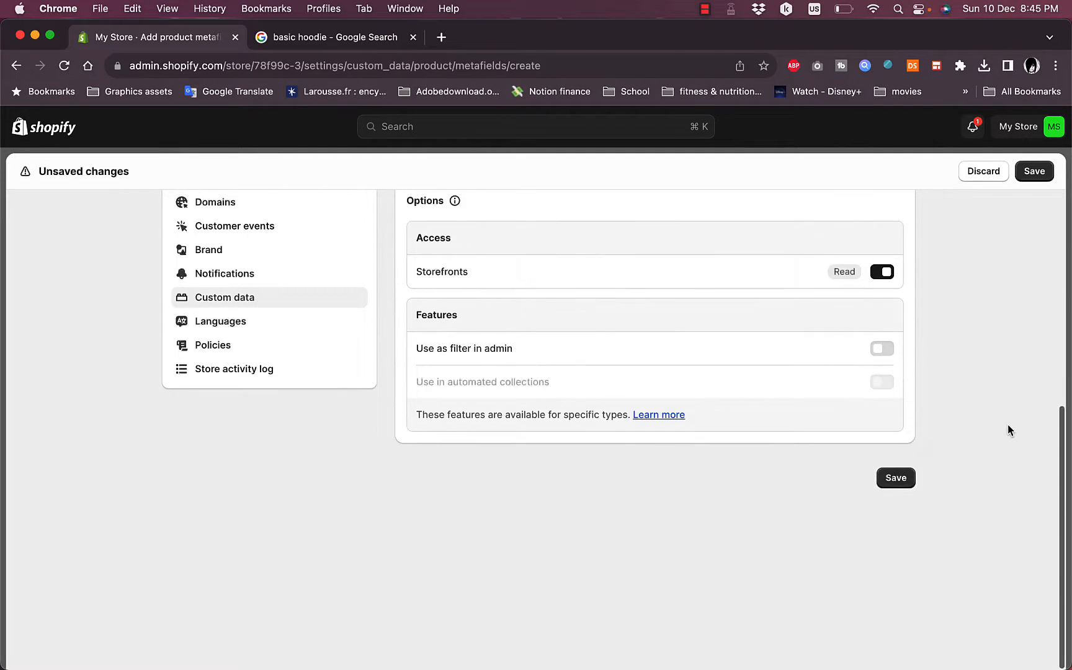
pyautogui.click(897, 479)
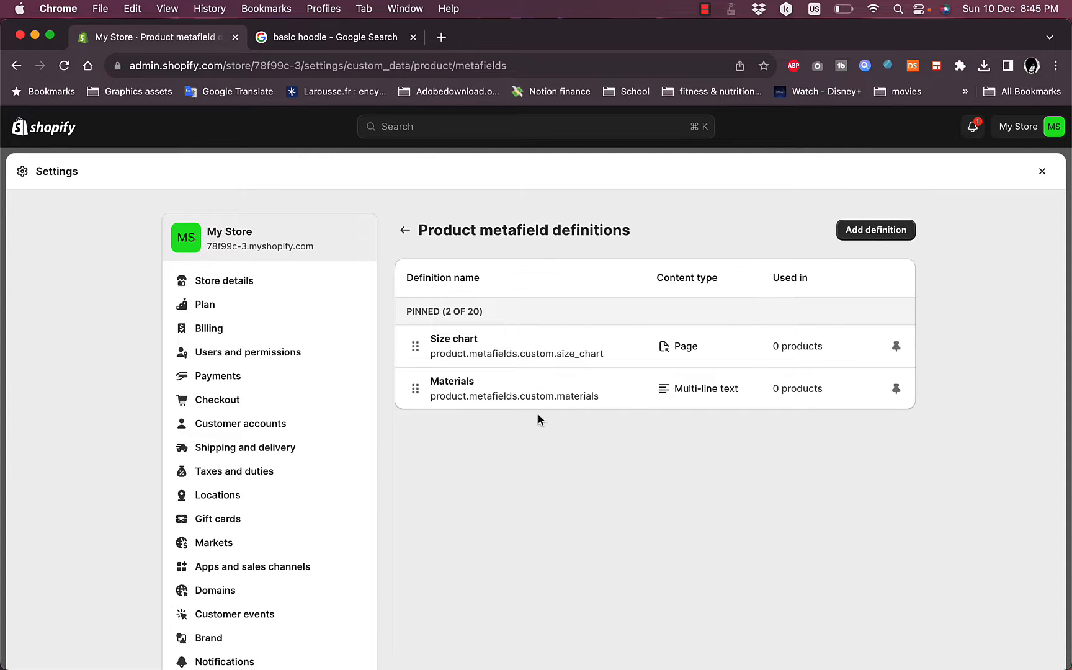
pyautogui.click(1045, 181)
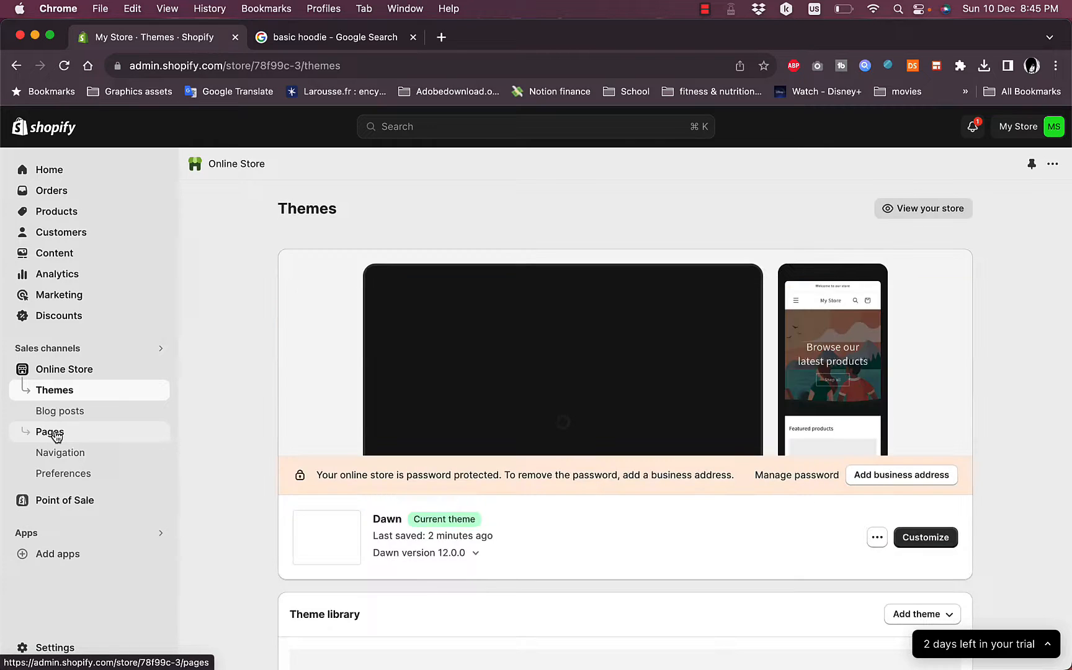
# Step: Start a new online store page and title it "size"
pyautogui.click(49, 431)
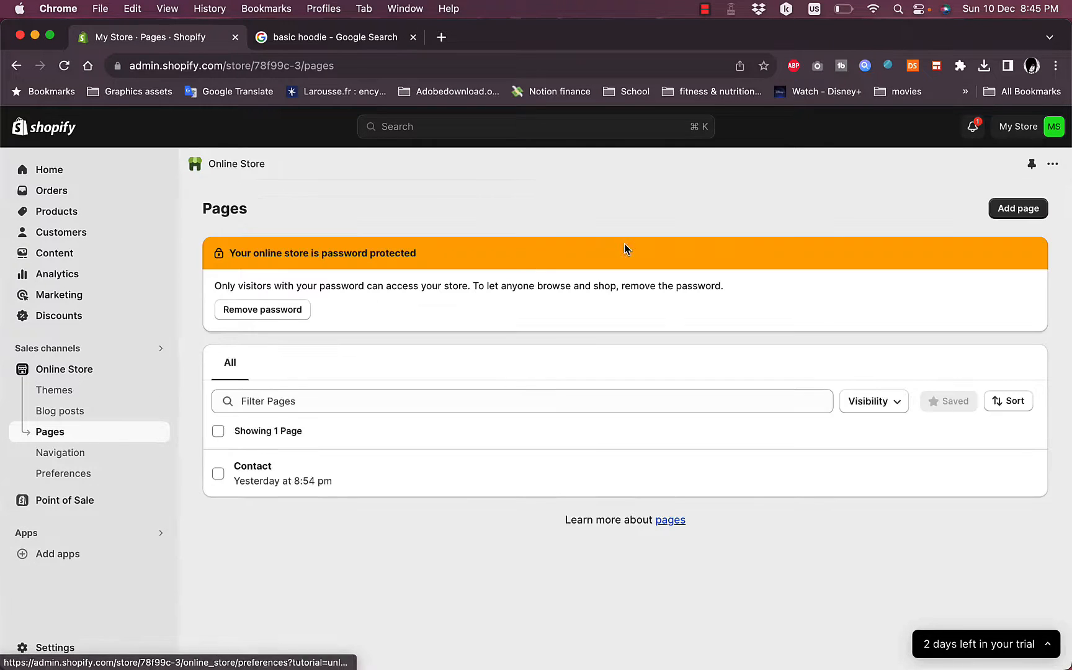
pyautogui.click(1014, 210)
pyautogui.click(451, 279)
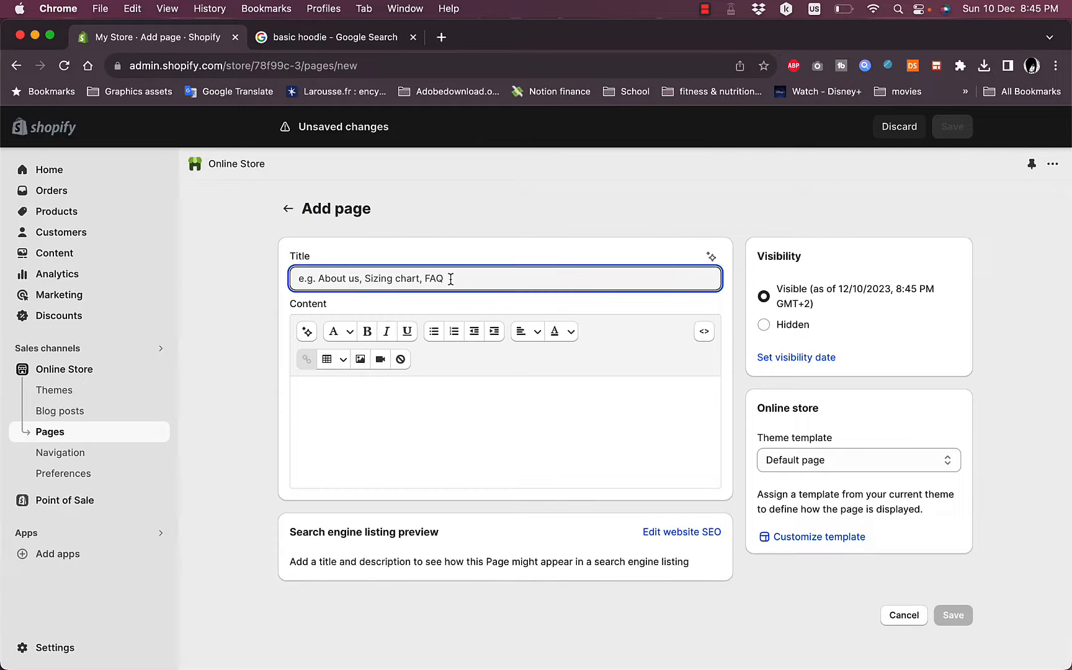
pyautogui.write('sl')
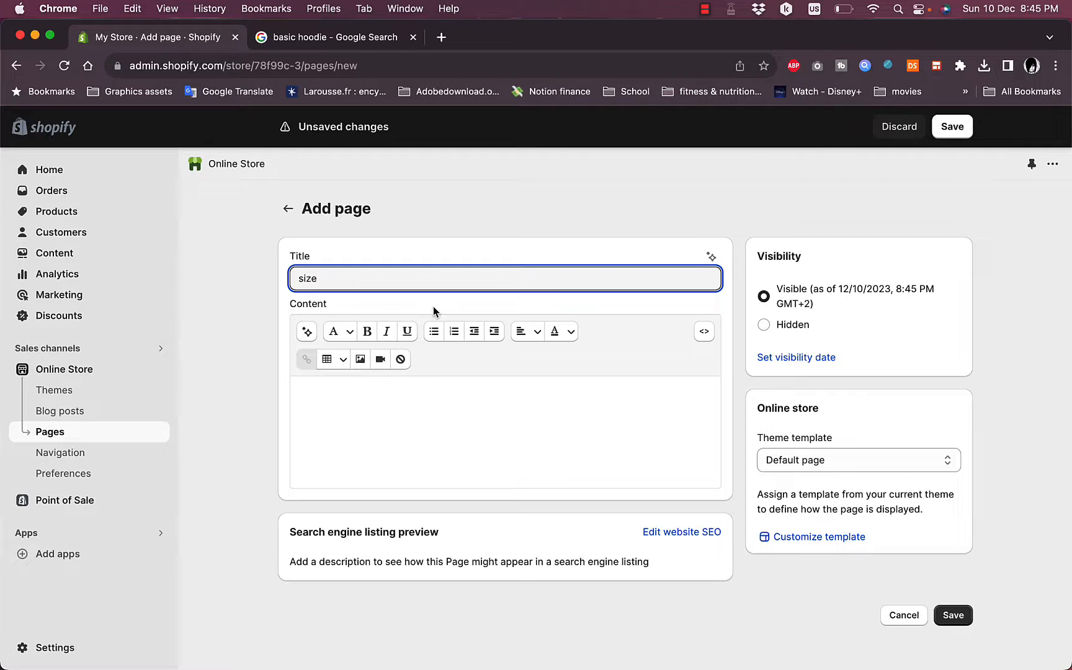
# Step: Insert a table into the page content and expand it to four rows and two columns
pyautogui.click(341, 363)
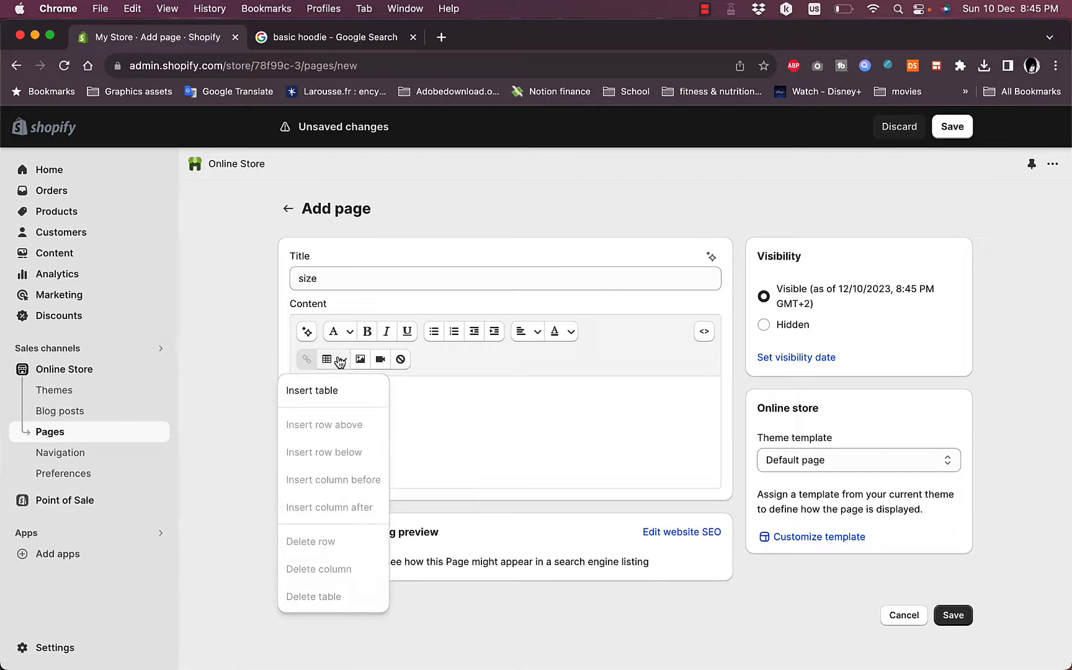
pyautogui.click(322, 386)
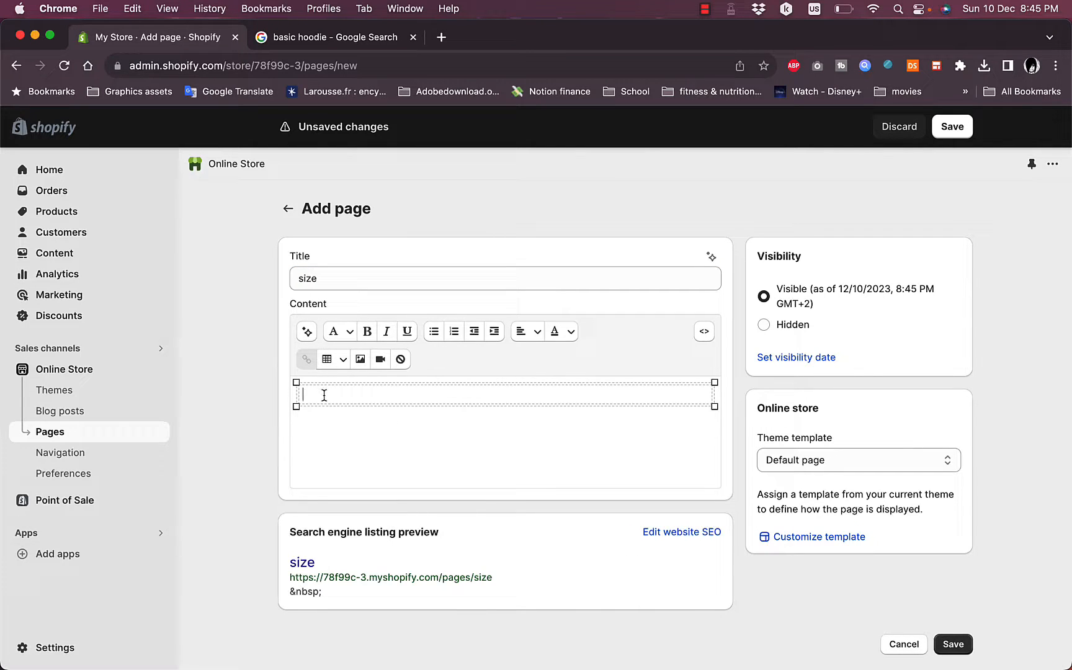
pyautogui.click(343, 363)
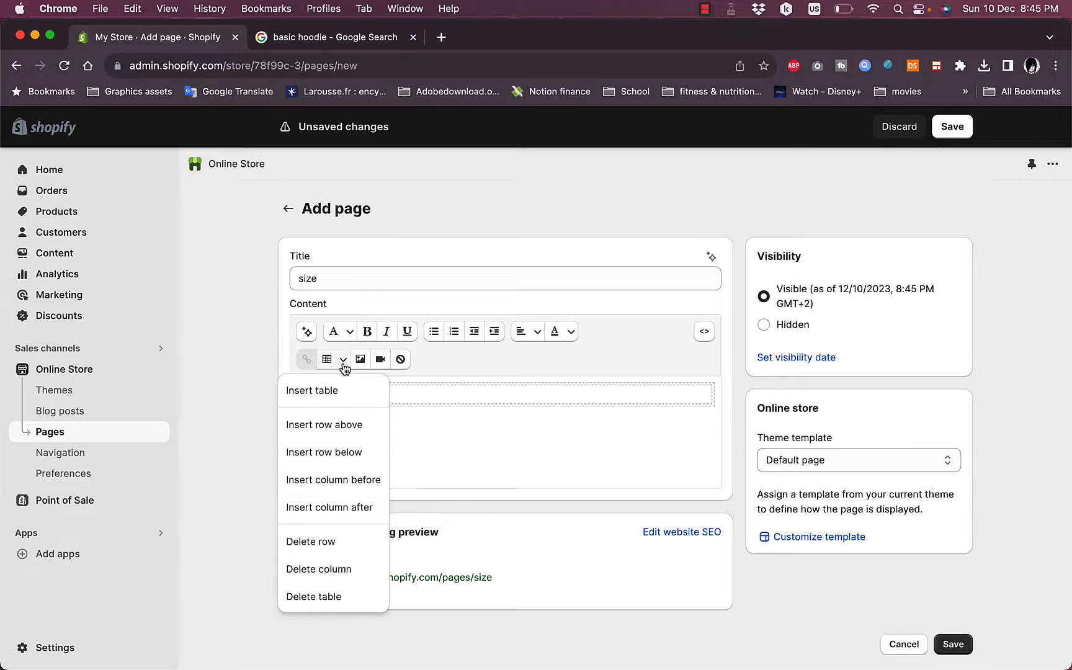
pyautogui.click(343, 451)
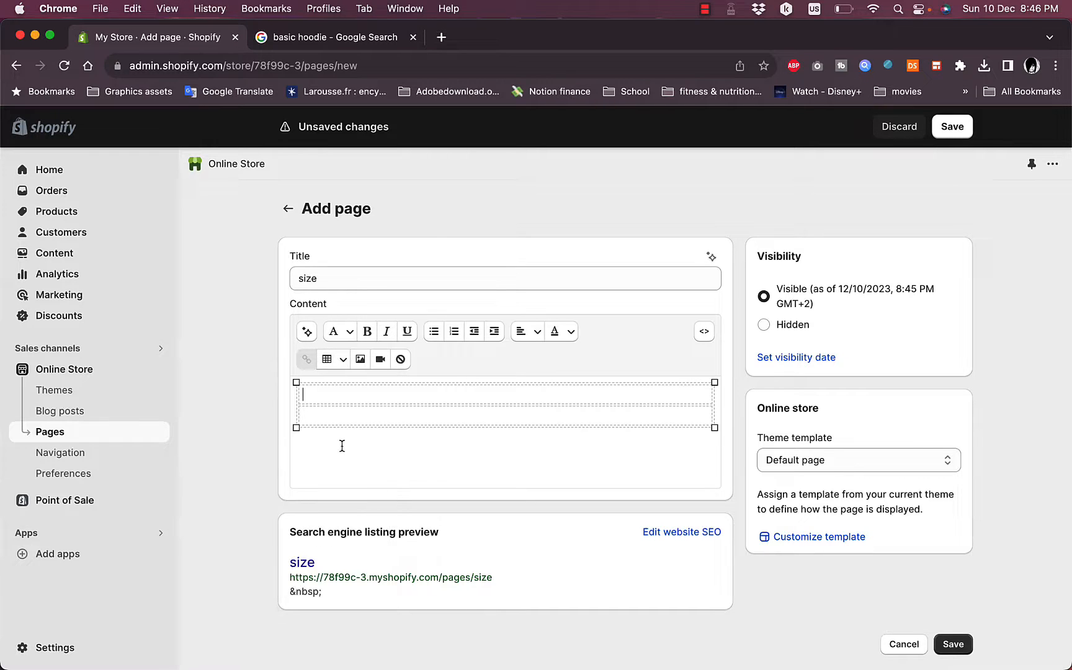
pyautogui.click(343, 361)
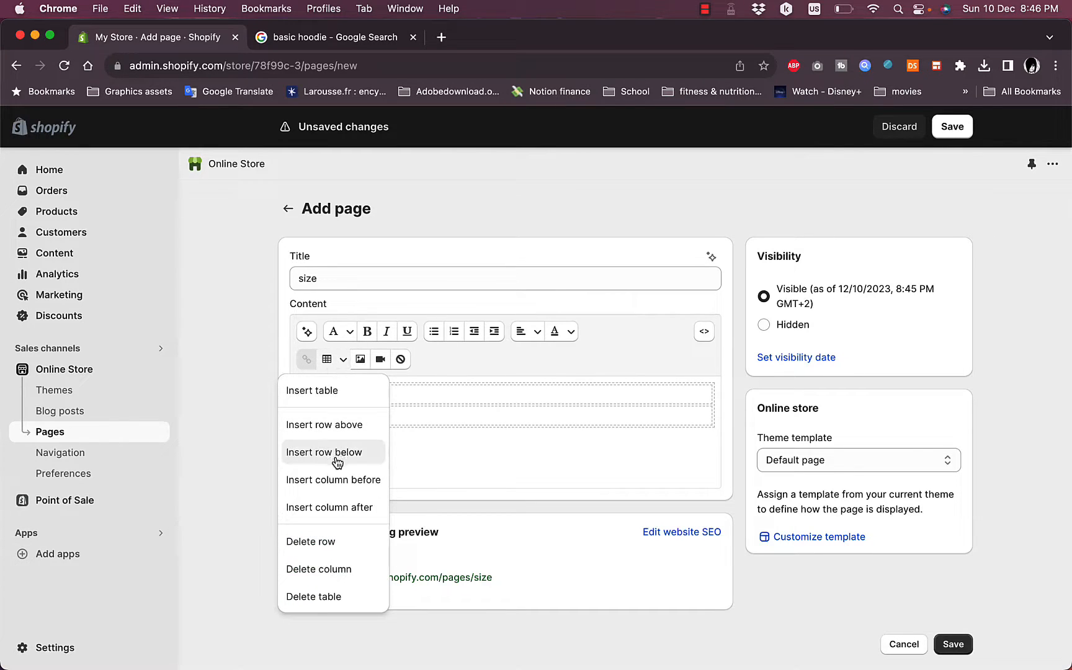
pyautogui.click(336, 454)
pyautogui.click(342, 366)
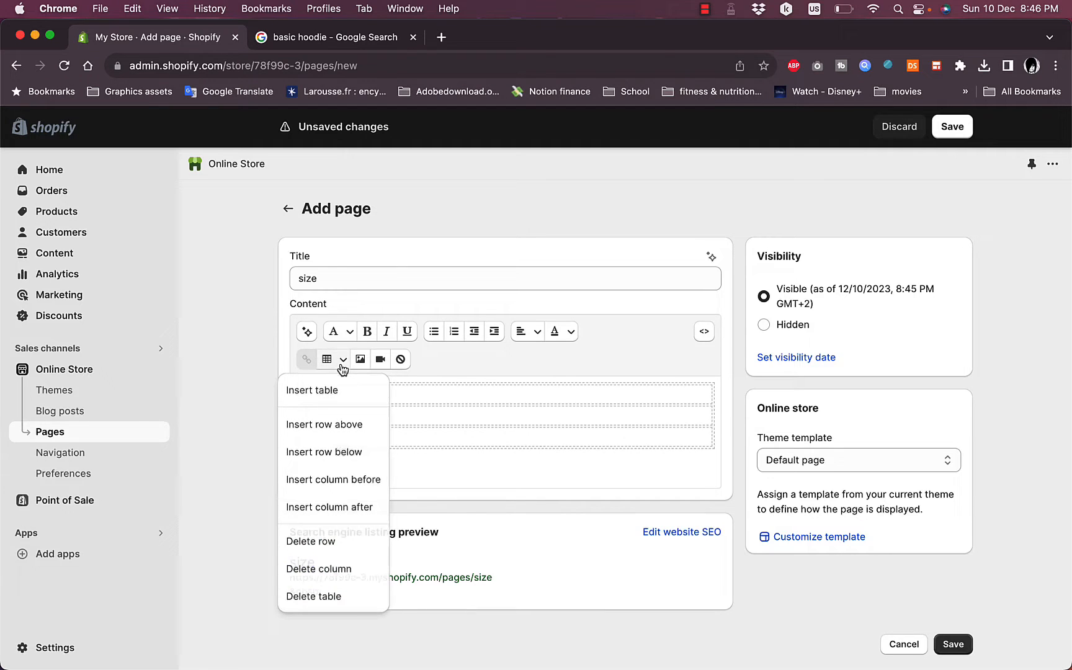
pyautogui.click(342, 450)
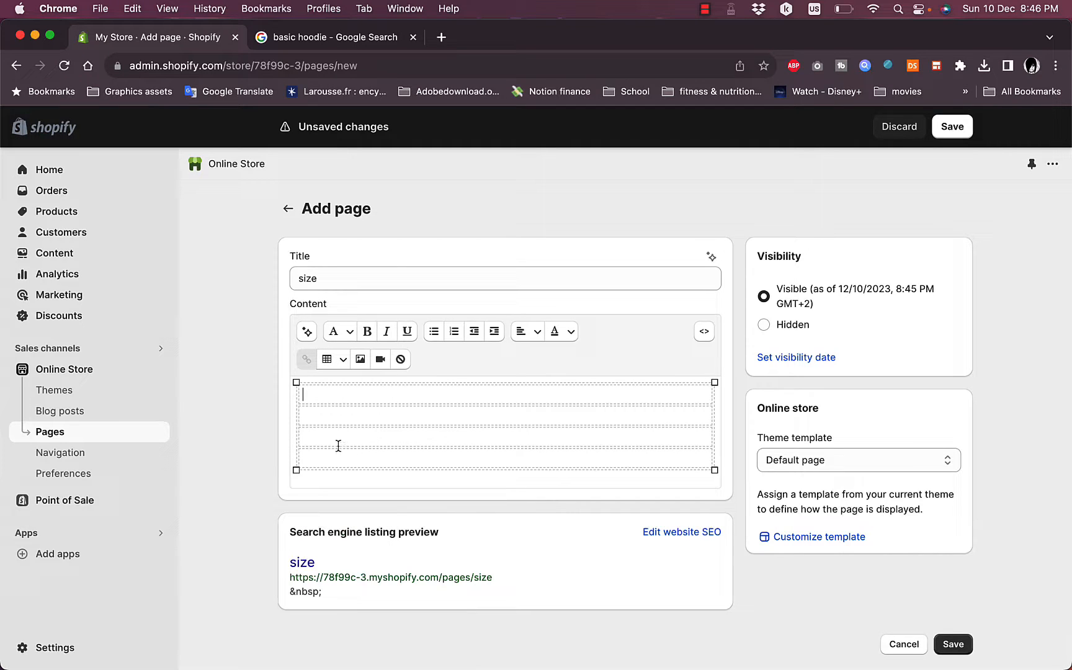
pyautogui.click(343, 362)
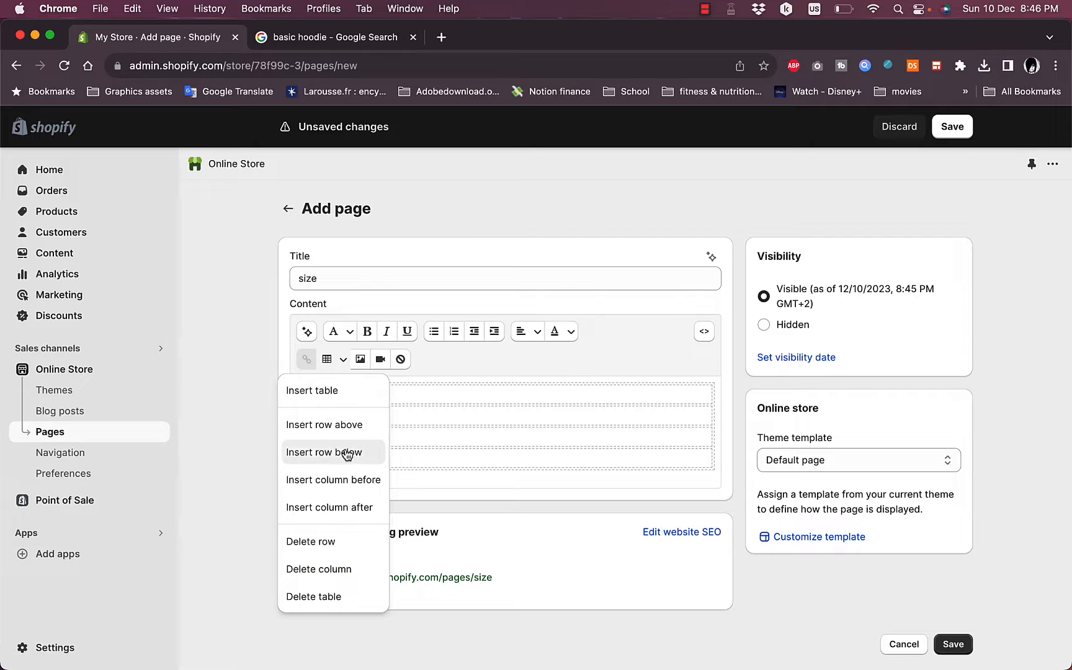
pyautogui.click(349, 507)
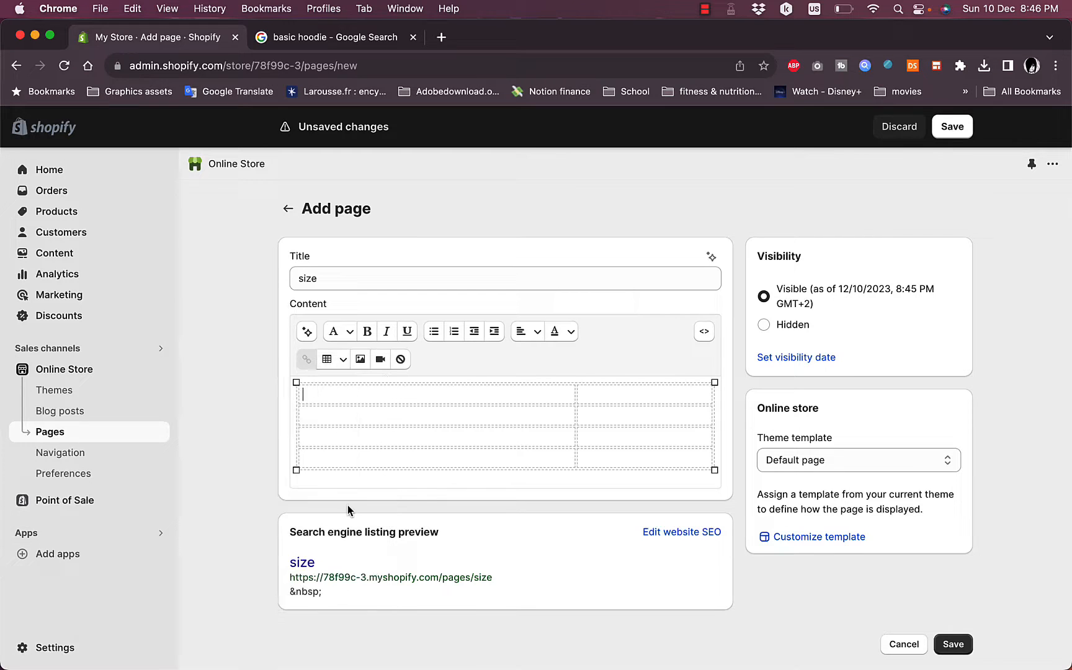
# Step: Fill the table's first column with the sizes small, medium, large and XL
pyautogui.click(474, 397)
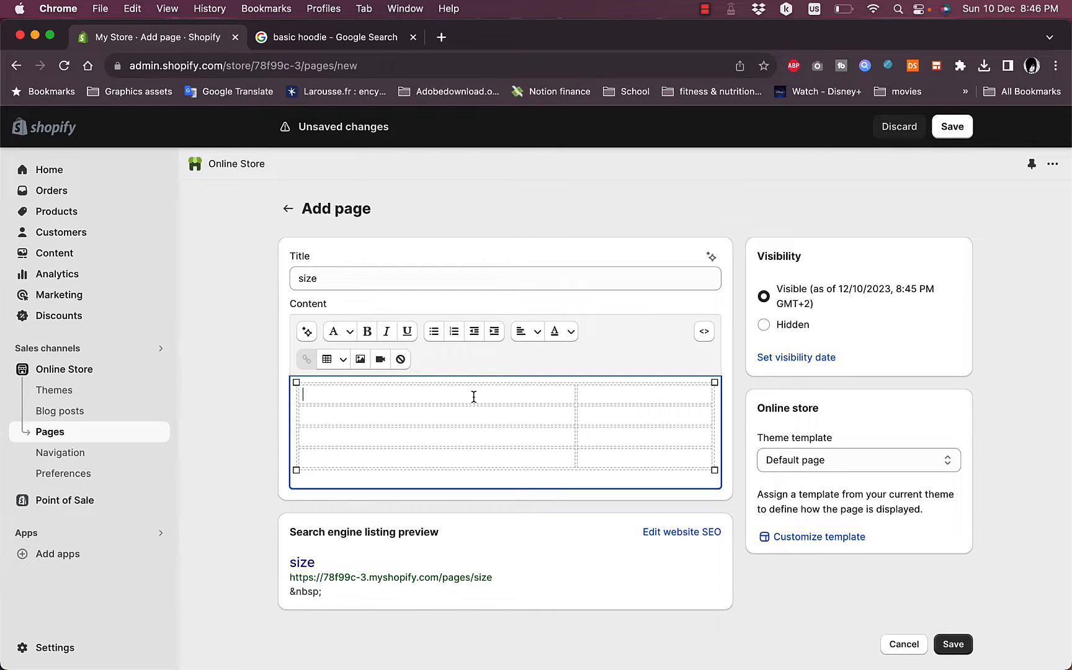
pyautogui.write('small')
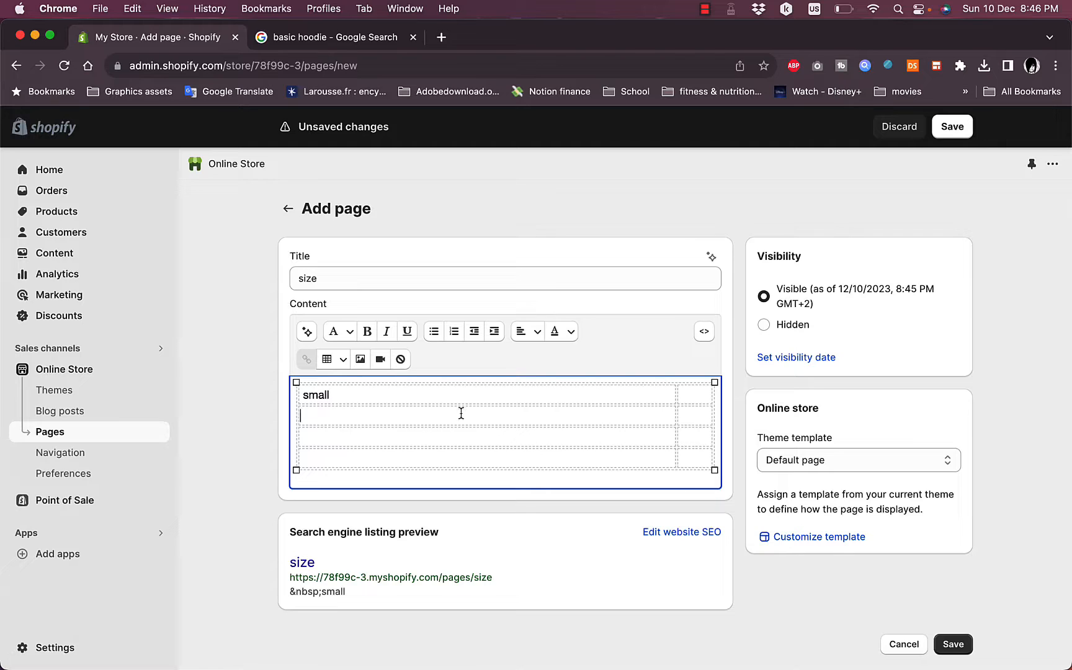
pyautogui.click(461, 414)
pyautogui.write('large')
pyautogui.press('BackSpace')
pyautogui.press('BackSpace')
pyautogui.press('BackSpace')
pyautogui.write('mediu')
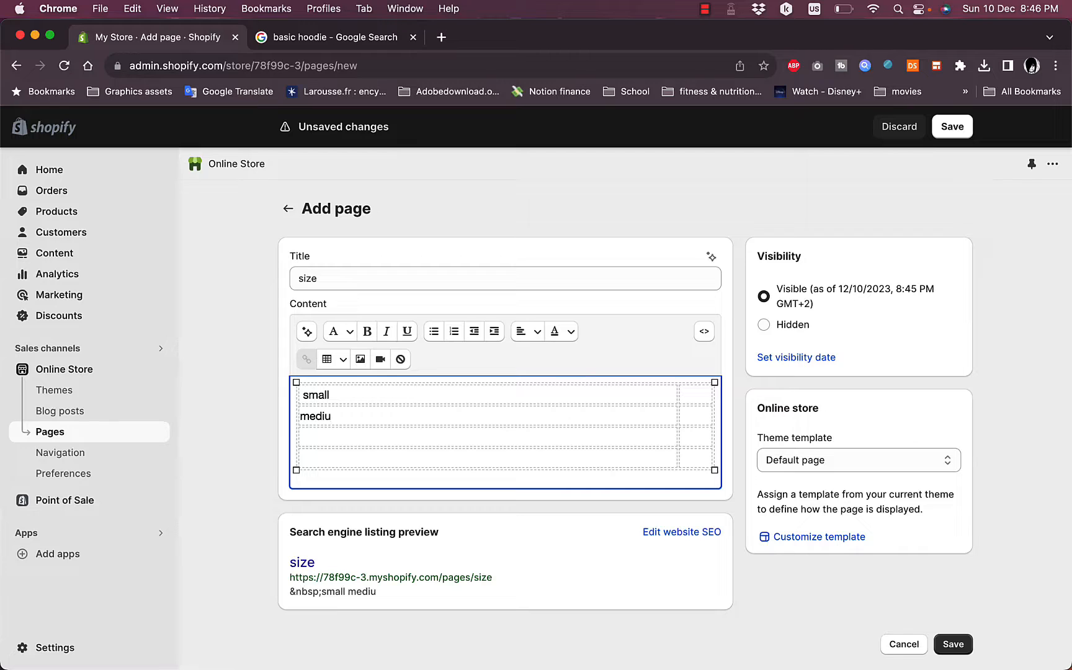
pyautogui.write('m')
pyautogui.click(349, 434)
pyautogui.write('l')
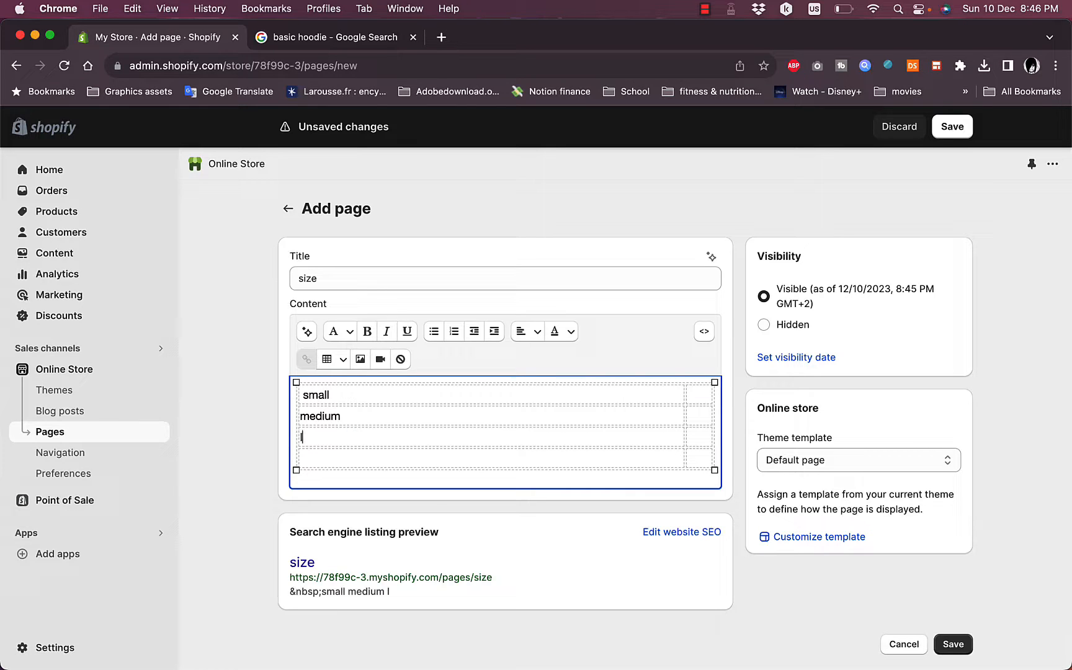
pyautogui.write('arge ')
pyautogui.write('XL')
# Step: Fill the second column with 50-60 Kg, 60-70 Kg, 70-80 Kg and 80-90 Kg, and save the page
pyautogui.click(693, 394)
pyautogui.write('50-60')
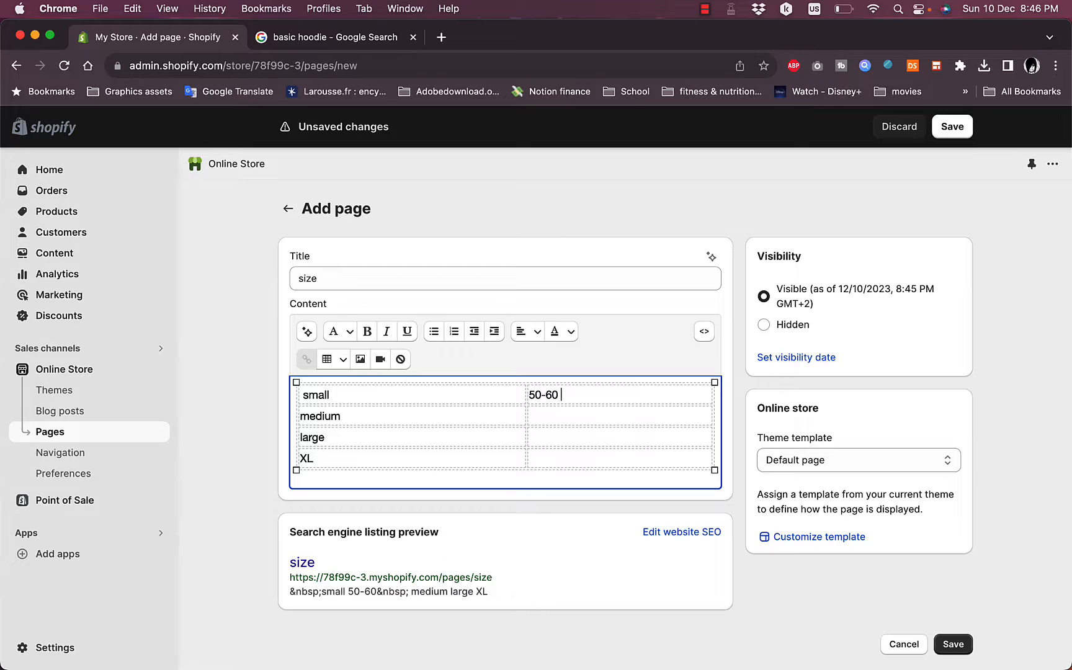
pyautogui.write(' Kg')
pyautogui.click(546, 416)
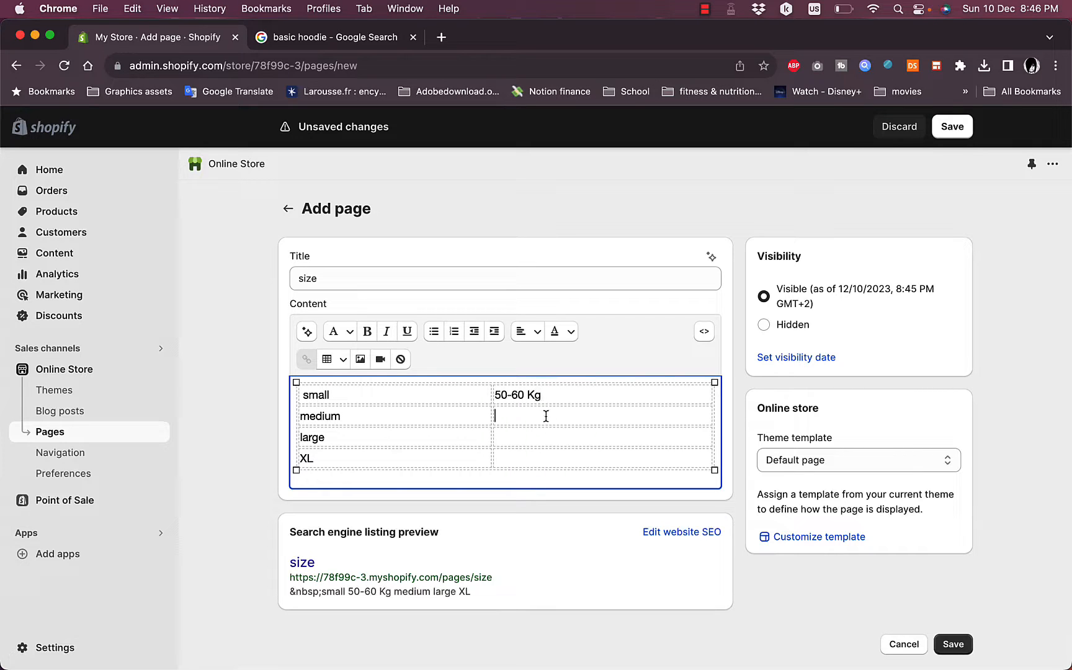
pyautogui.write('60-70 Kg')
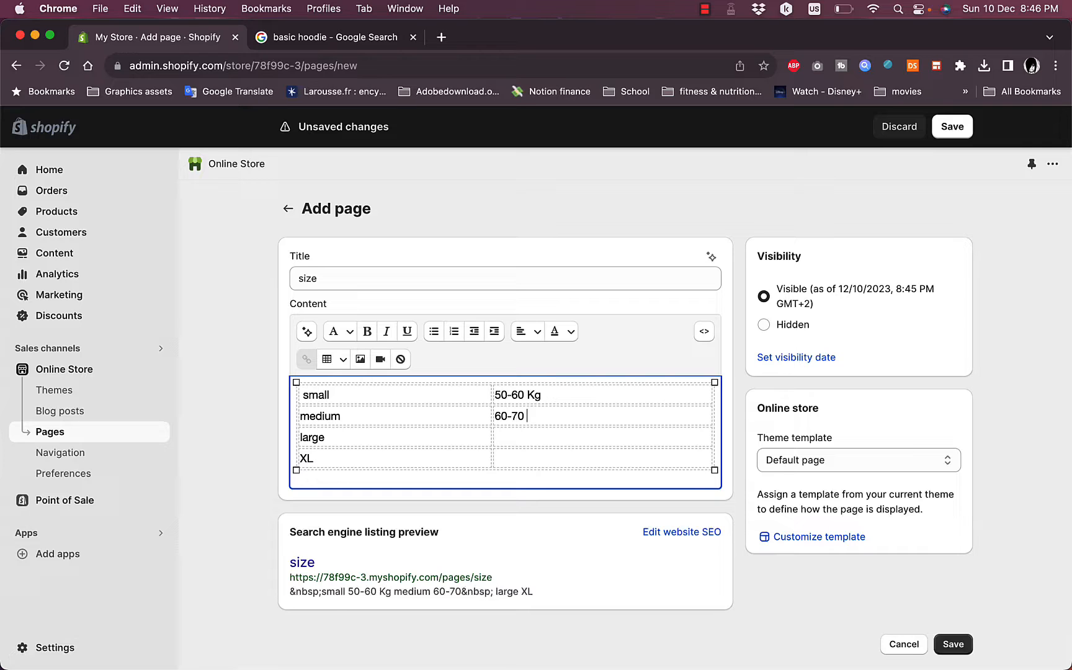
pyautogui.click(540, 433)
pyautogui.write('70')
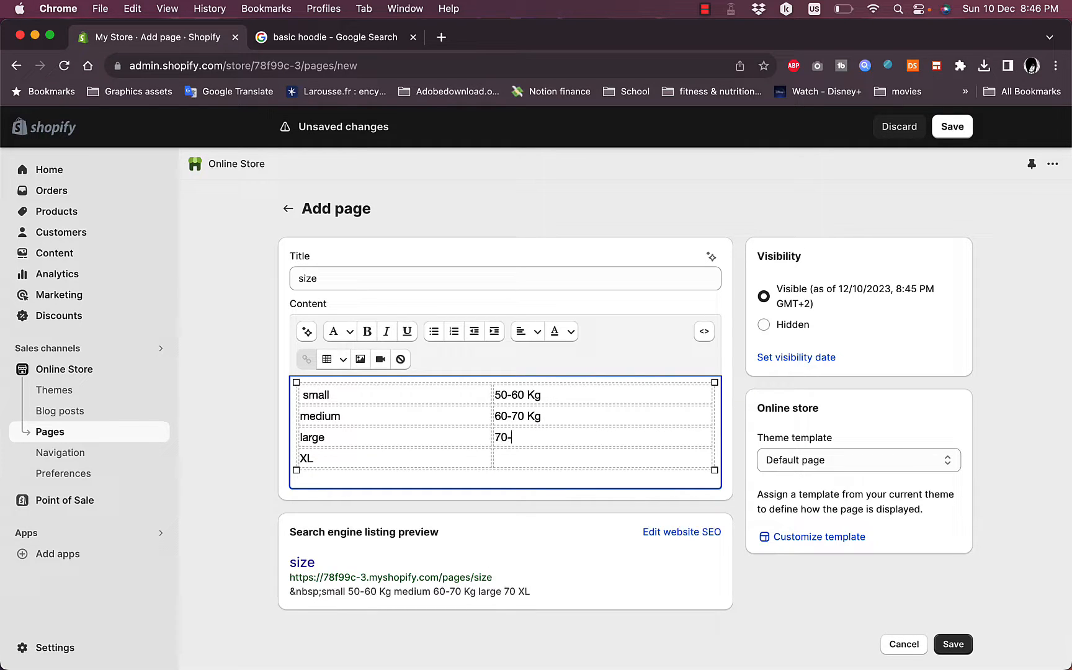
pyautogui.write('-80 Kg')
pyautogui.click(540, 459)
pyautogui.write('80-90')
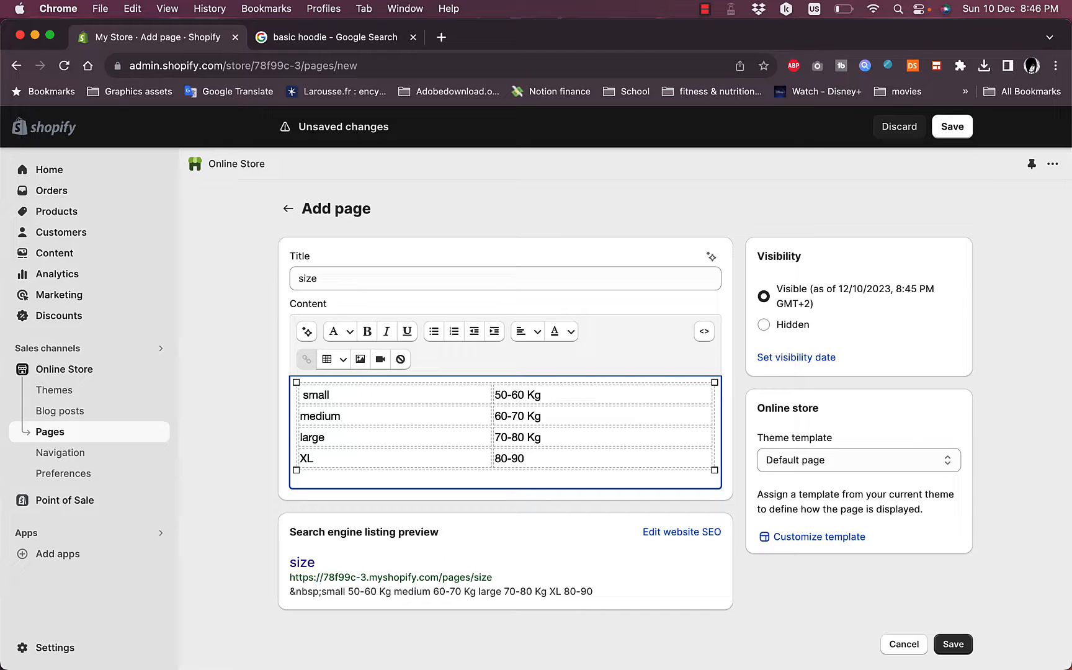
pyautogui.write('Kg')
pyautogui.click(958, 134)
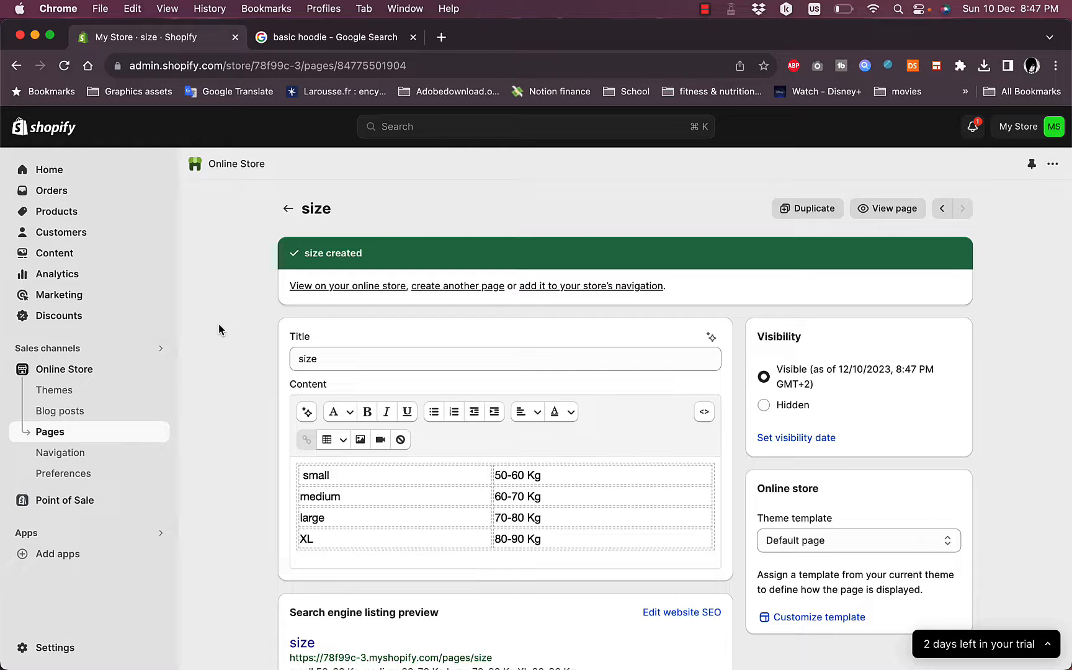
# Step: Open the Dawn theme for customization and switch to the basic hoodie's product page template
pyautogui.click(66, 397)
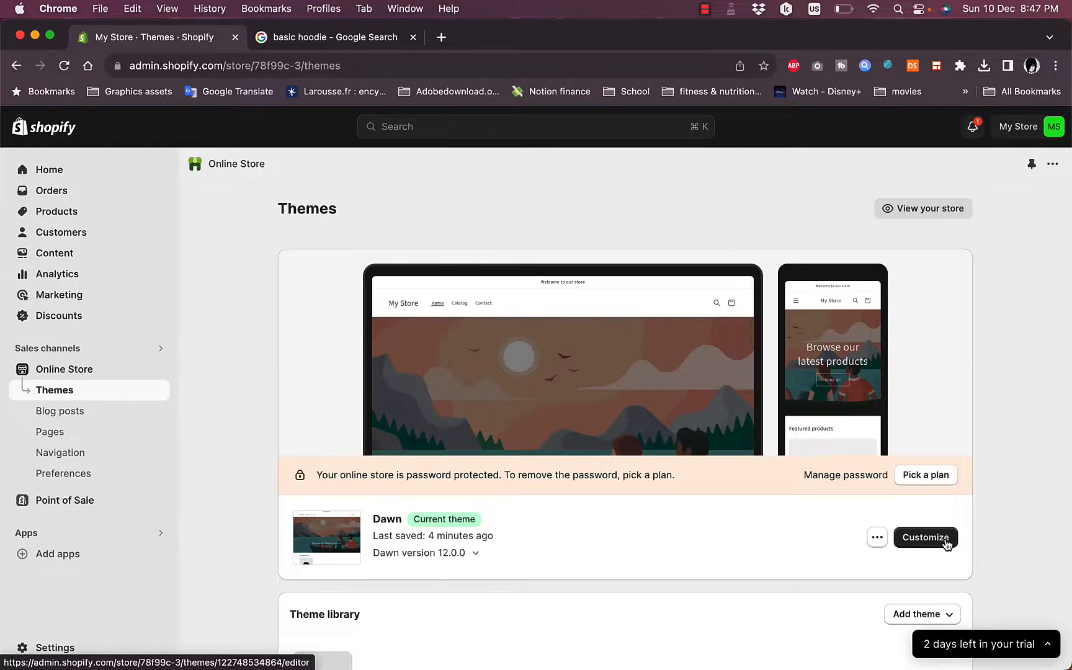
pyautogui.click(928, 538)
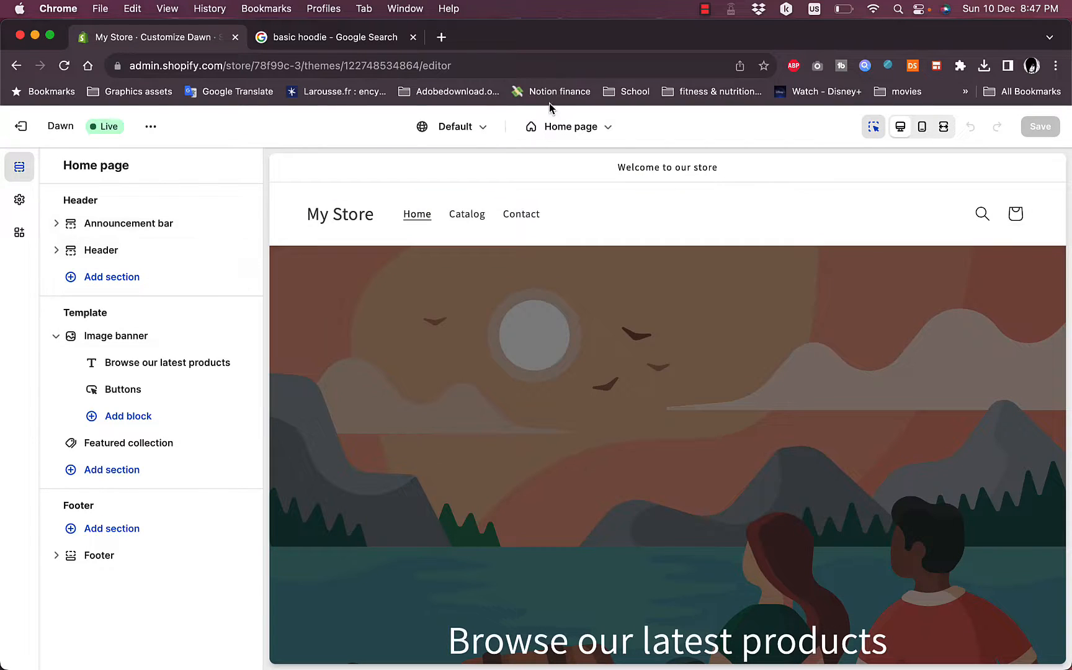
pyautogui.click(555, 126)
pyautogui.click(512, 230)
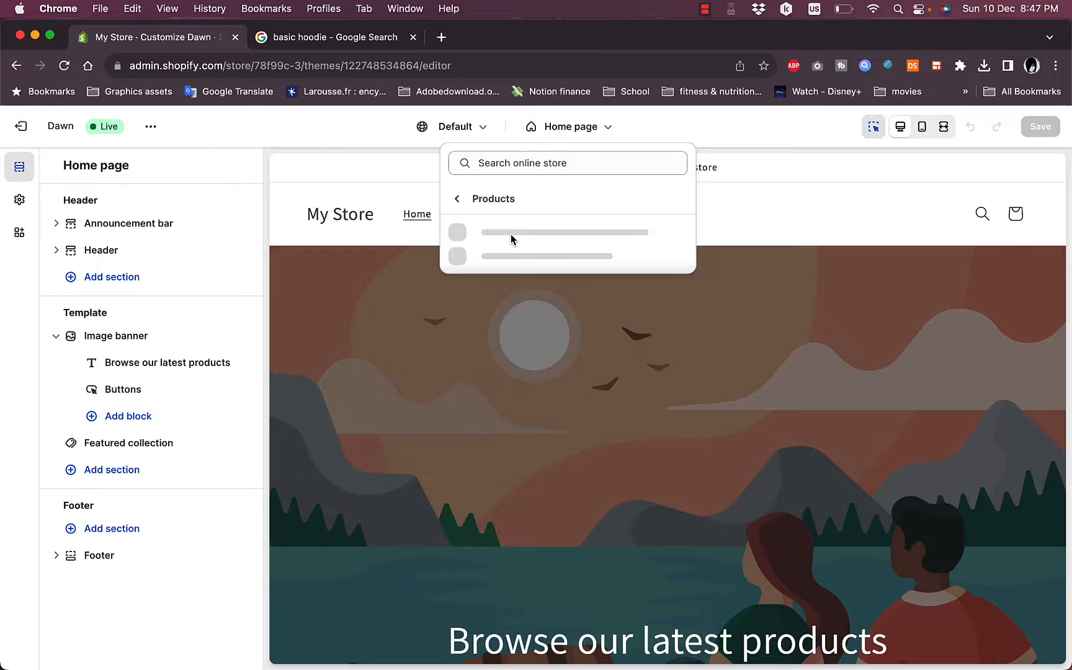
pyautogui.click(517, 241)
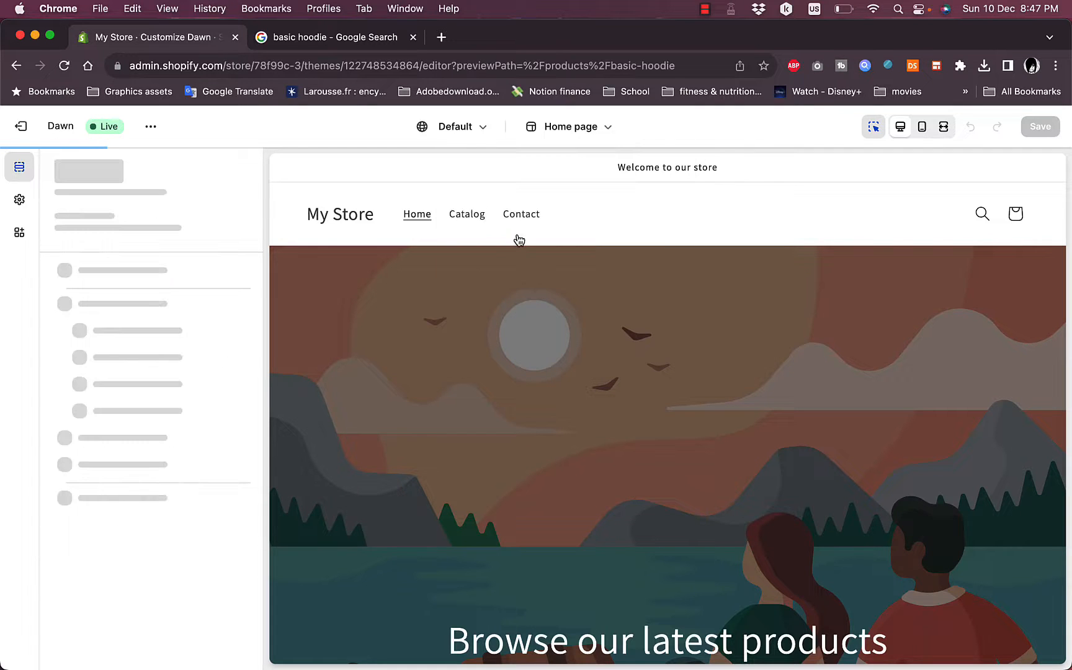
# Step: Connect the material collapsible row's content to the product's Materials metafield
pyautogui.scroll(-2, 698, 339)
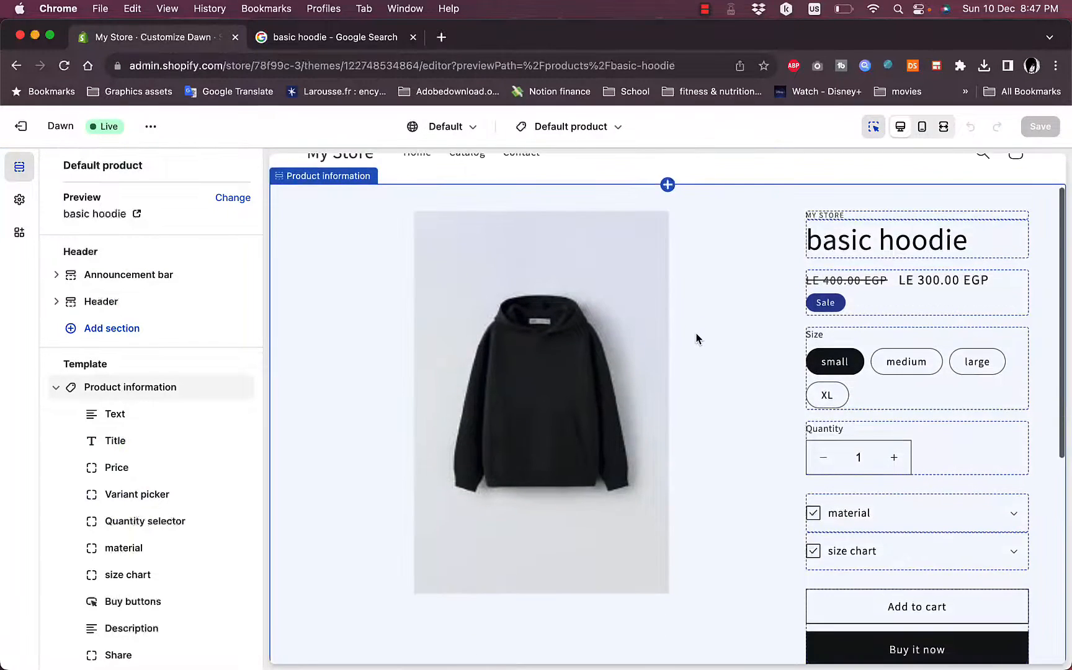
pyautogui.scroll(-3, 696, 338)
pyautogui.click(861, 399)
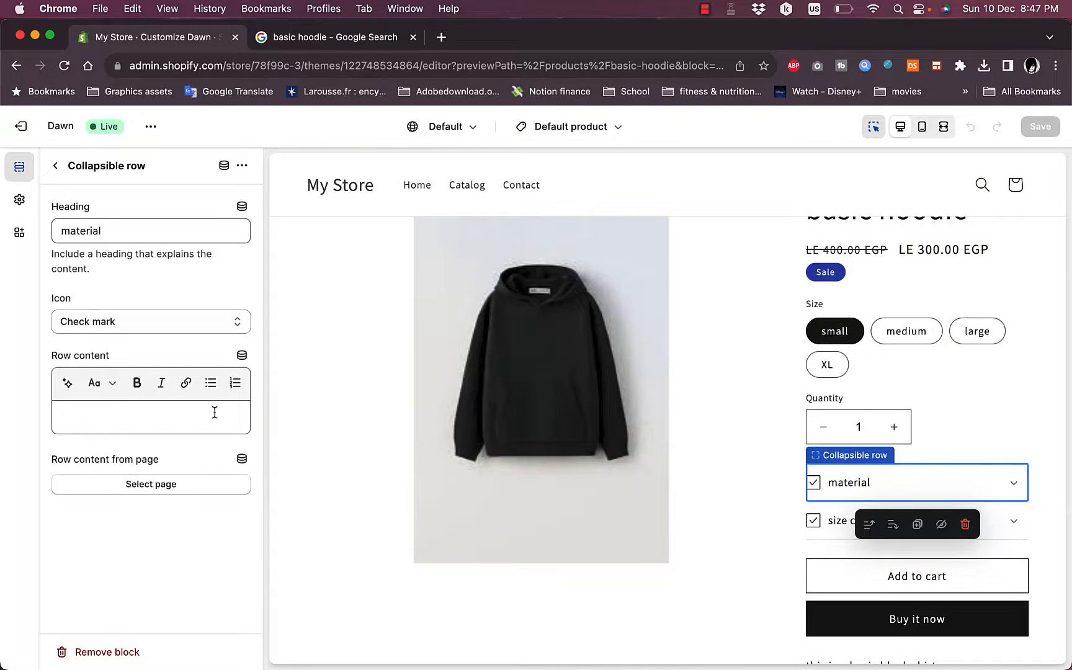
pyautogui.click(242, 357)
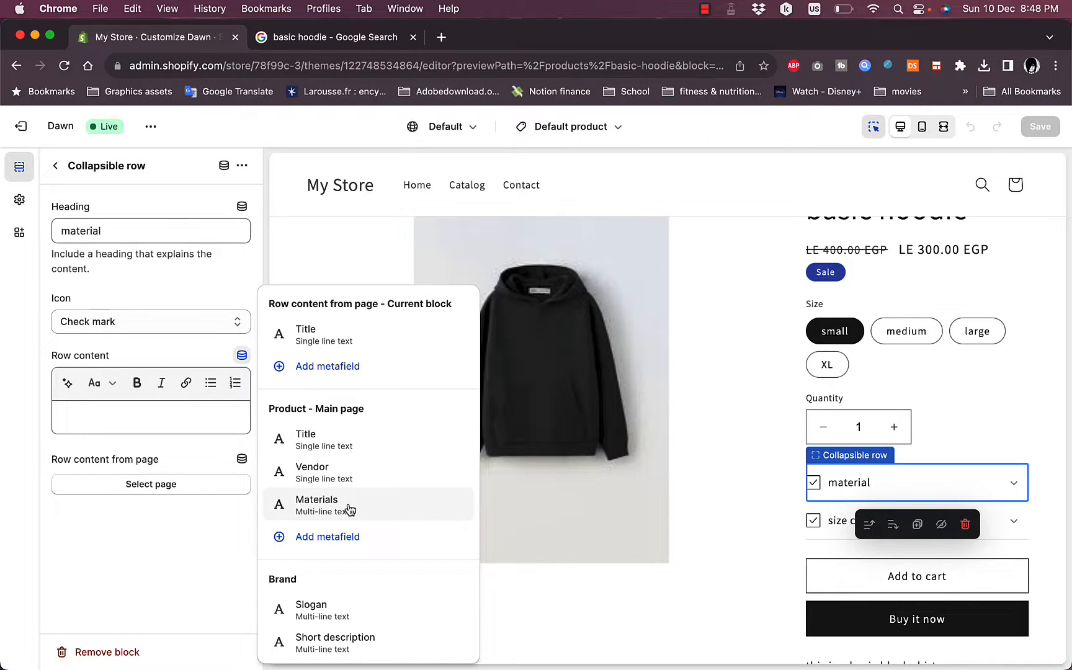
pyautogui.click(352, 509)
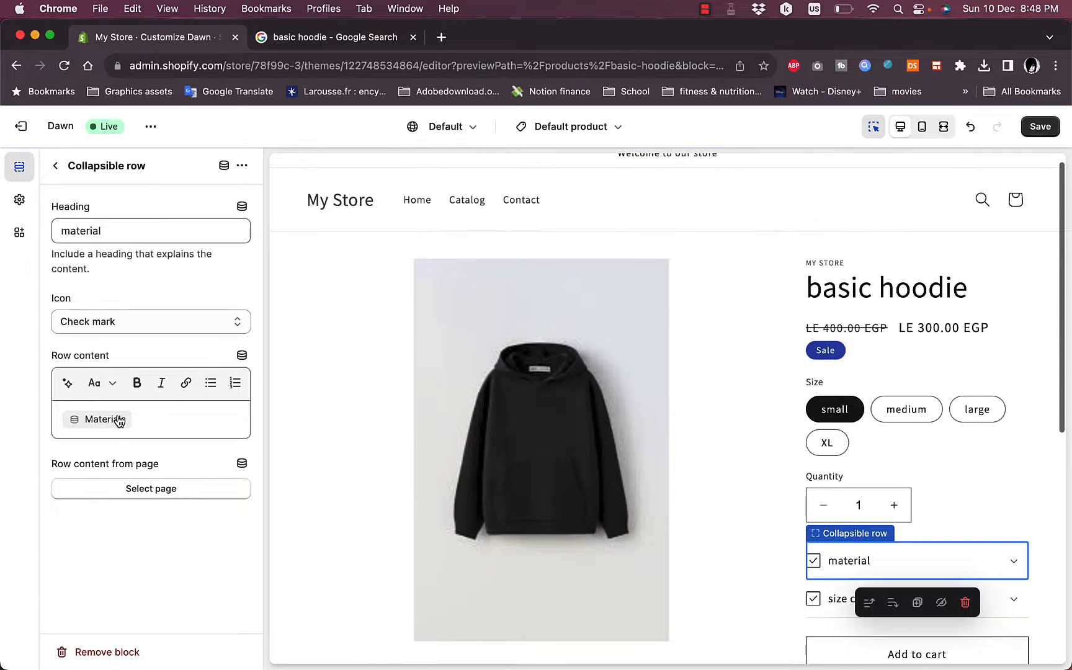
# Step: Set the basic hoodie's Materials metafield to "Hoodie: cotton" and "Packaging: plastic" on separate lines, and save it
pyautogui.click(105, 422)
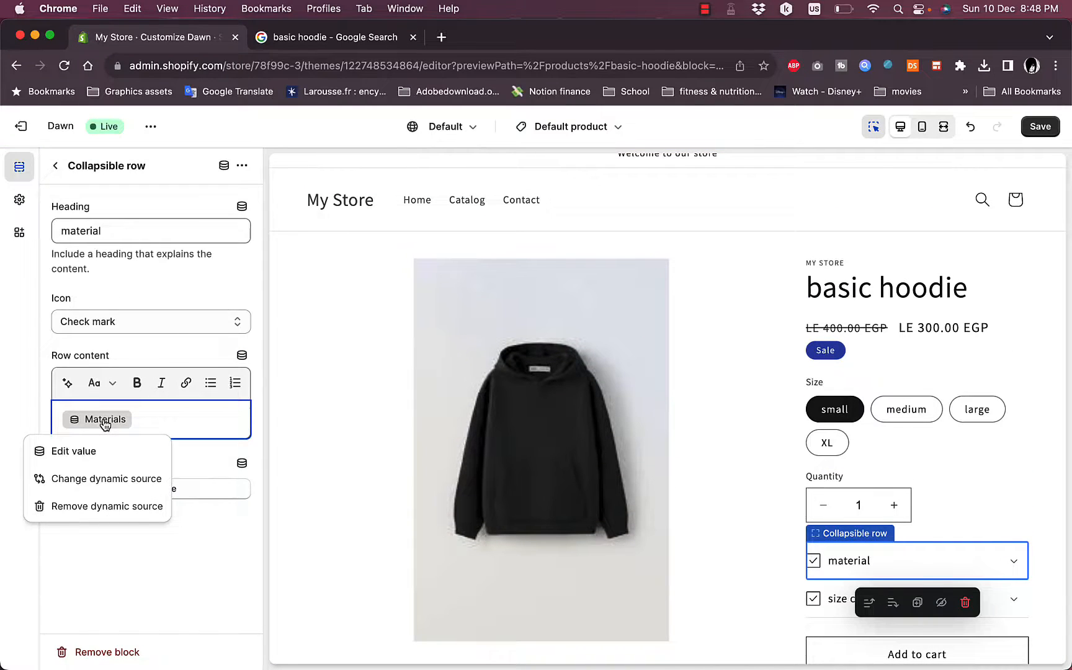
pyautogui.click(91, 451)
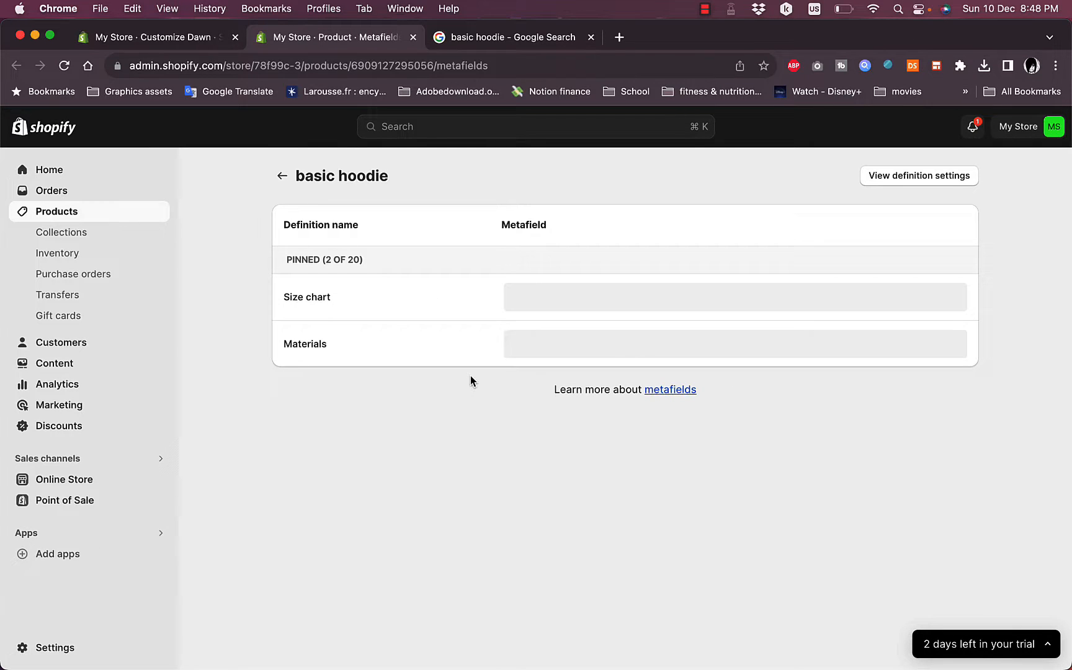
pyautogui.click(560, 343)
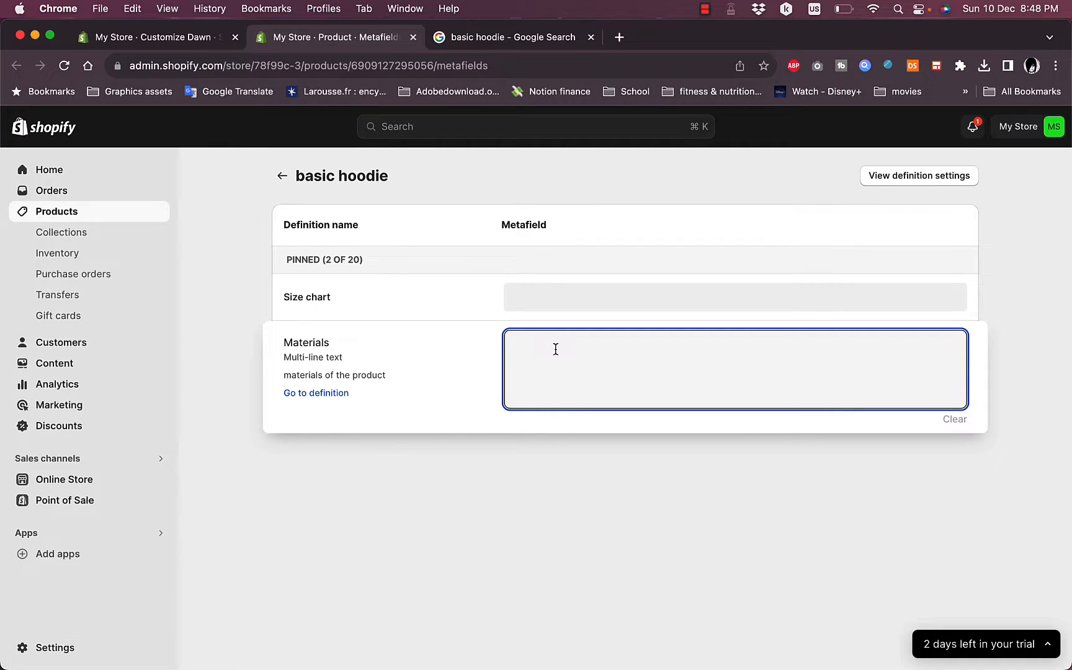
pyautogui.write('Hoodie: cotton')
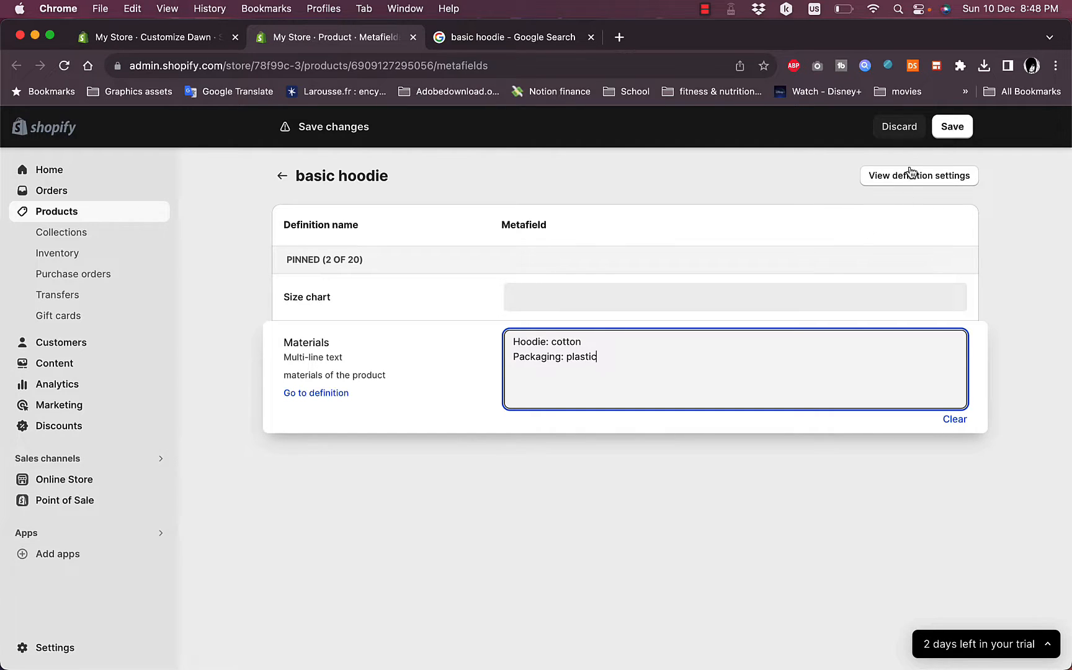
pyautogui.click(952, 127)
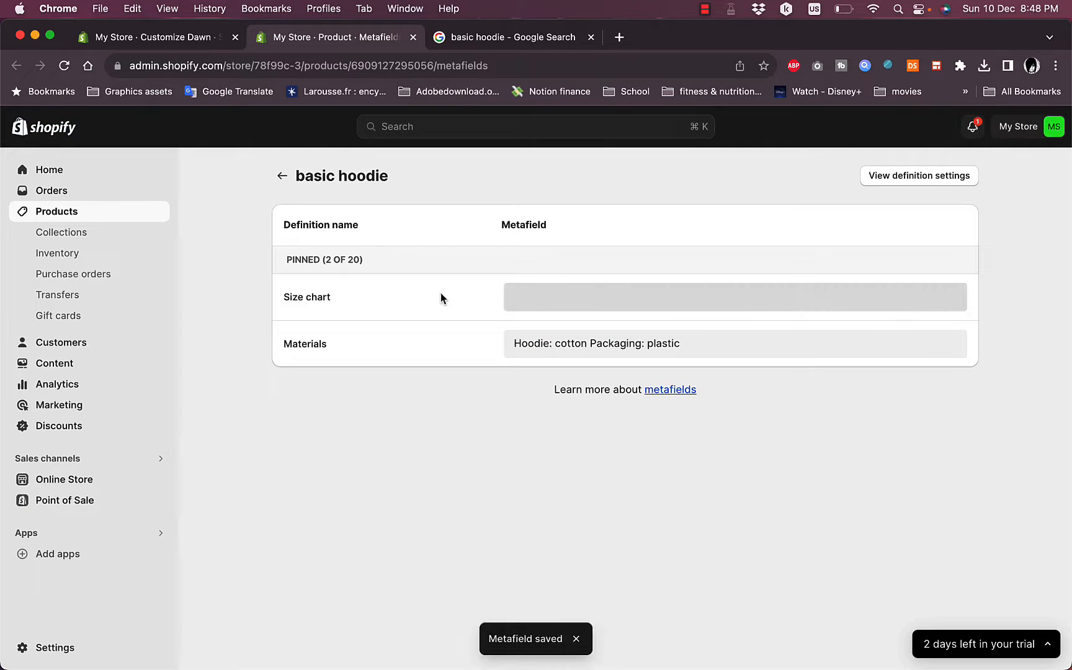
# Step: Set the basic hoodie's Size chart metafield to the "size" page and save it
pyautogui.click(549, 298)
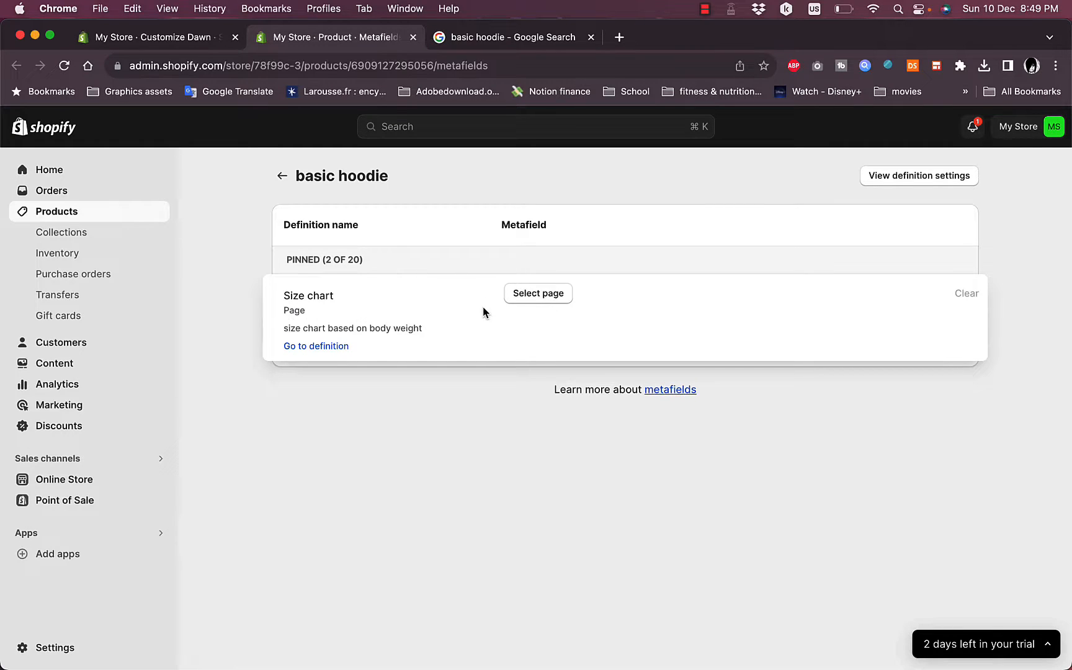
pyautogui.click(522, 293)
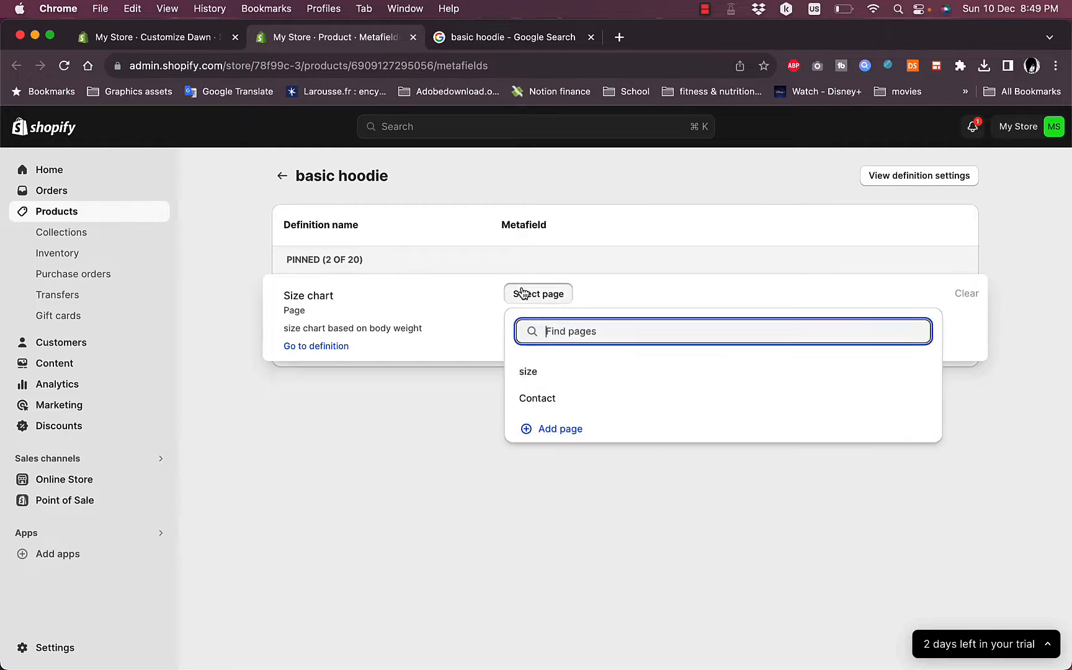
pyautogui.click(554, 399)
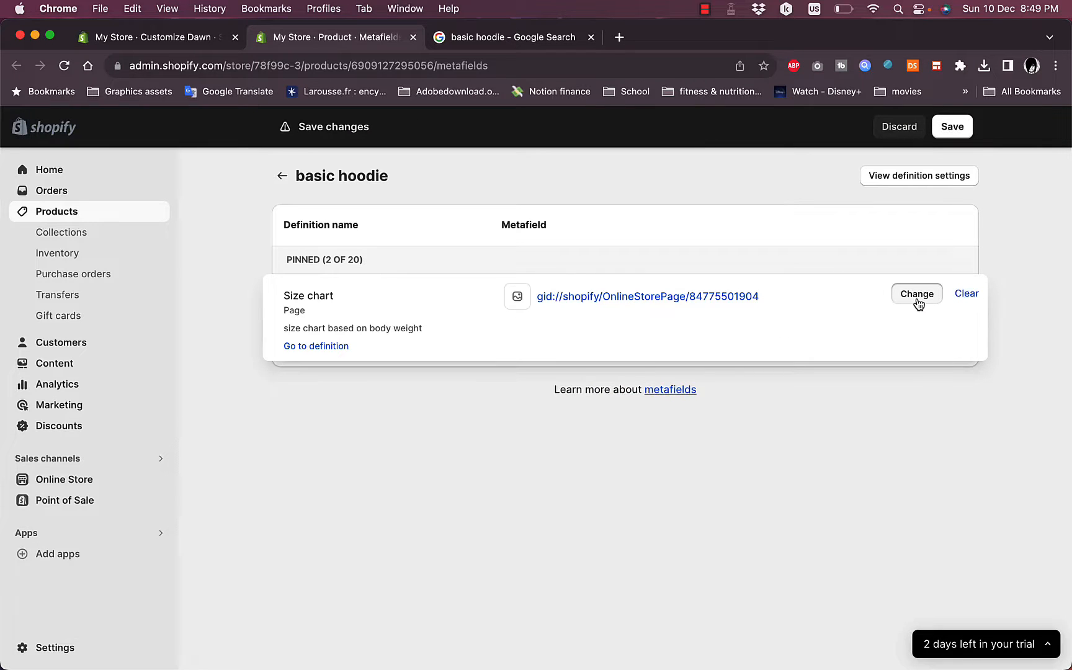
pyautogui.click(965, 129)
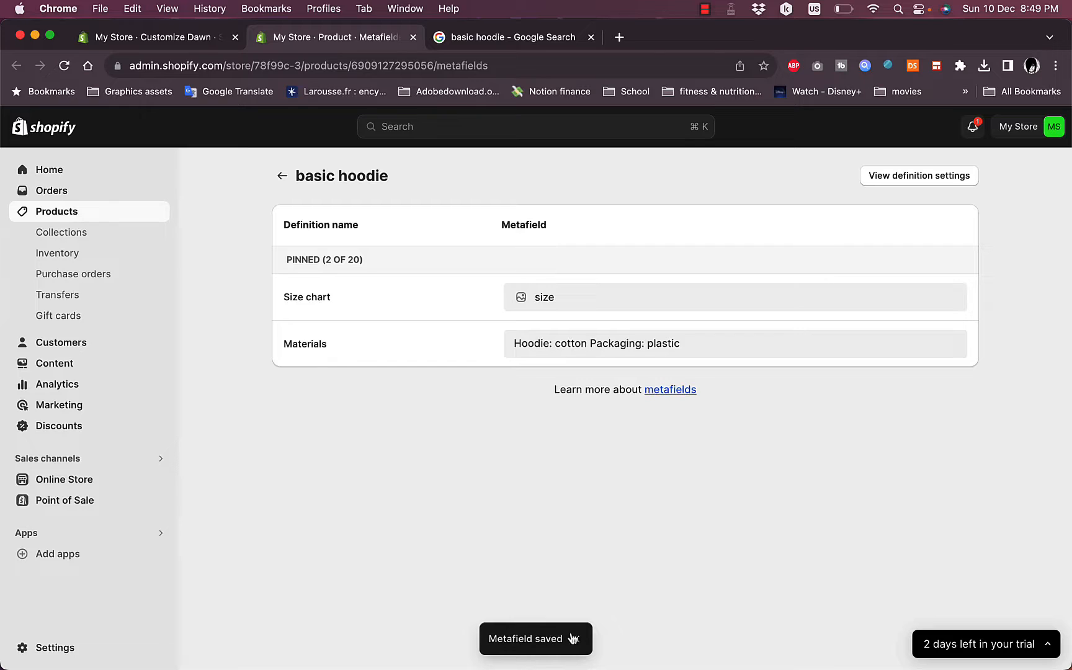
# Step: Return to the Dawn theme editor, save the template, and expand the material row in the product preview
pyautogui.click(147, 39)
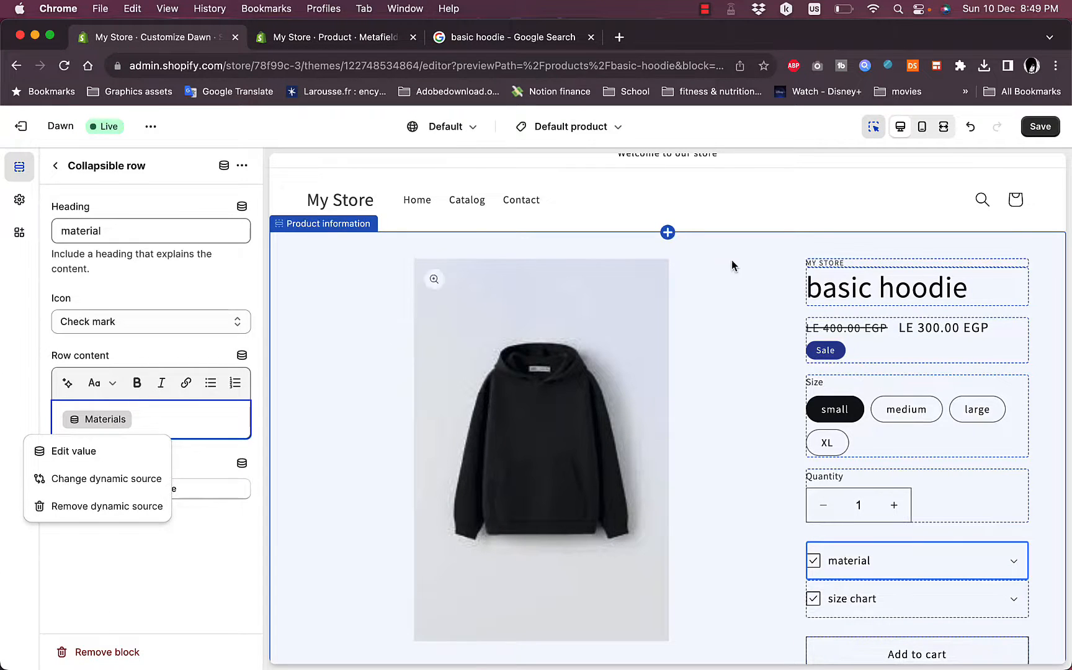
pyautogui.click(1046, 128)
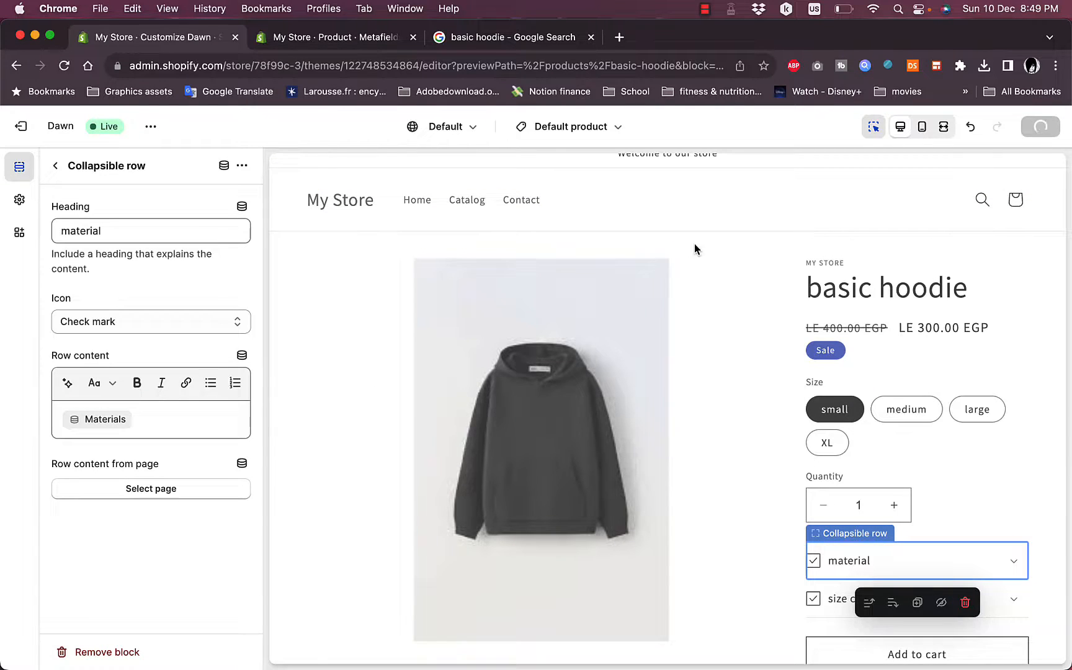
pyautogui.scroll(1, 785, 230)
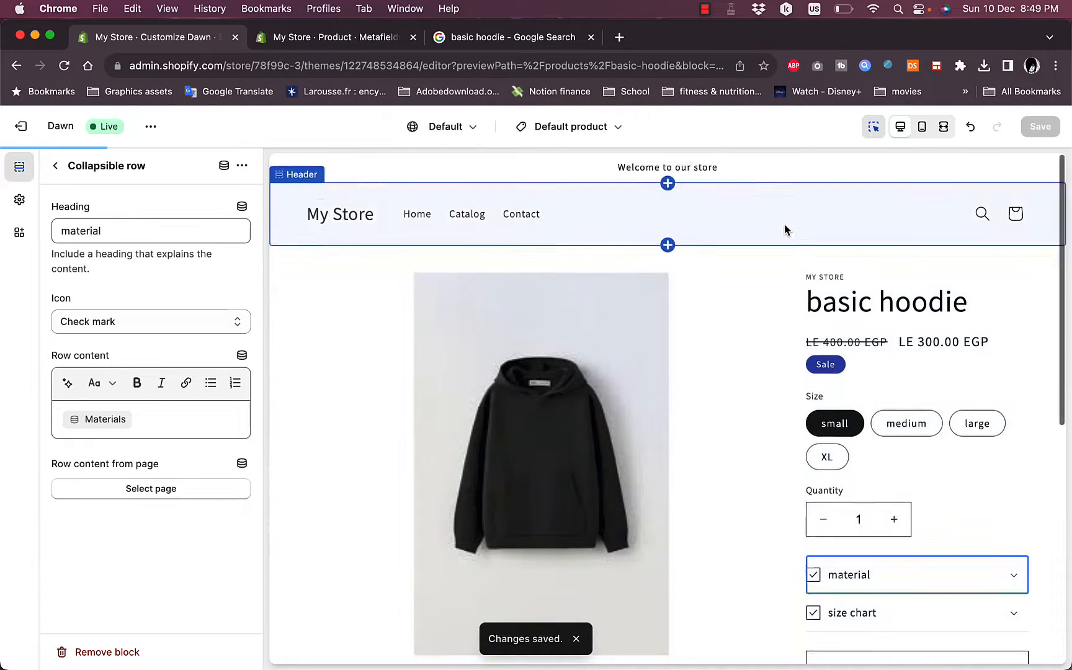
pyautogui.scroll(-4, 785, 230)
pyautogui.scroll(4, 786, 230)
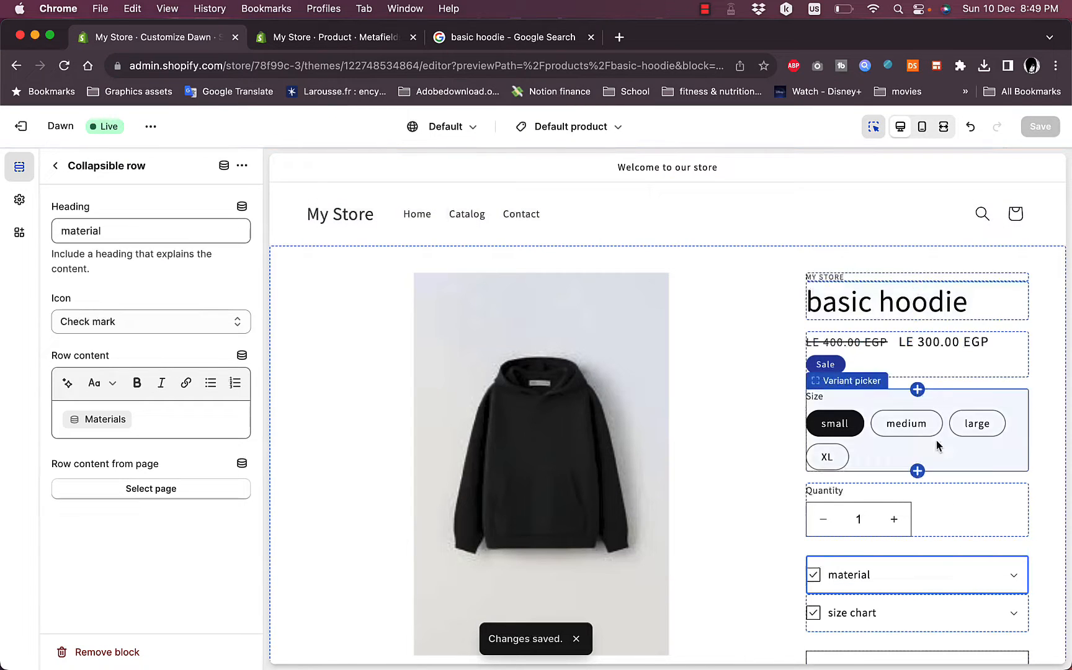
pyautogui.click(1015, 580)
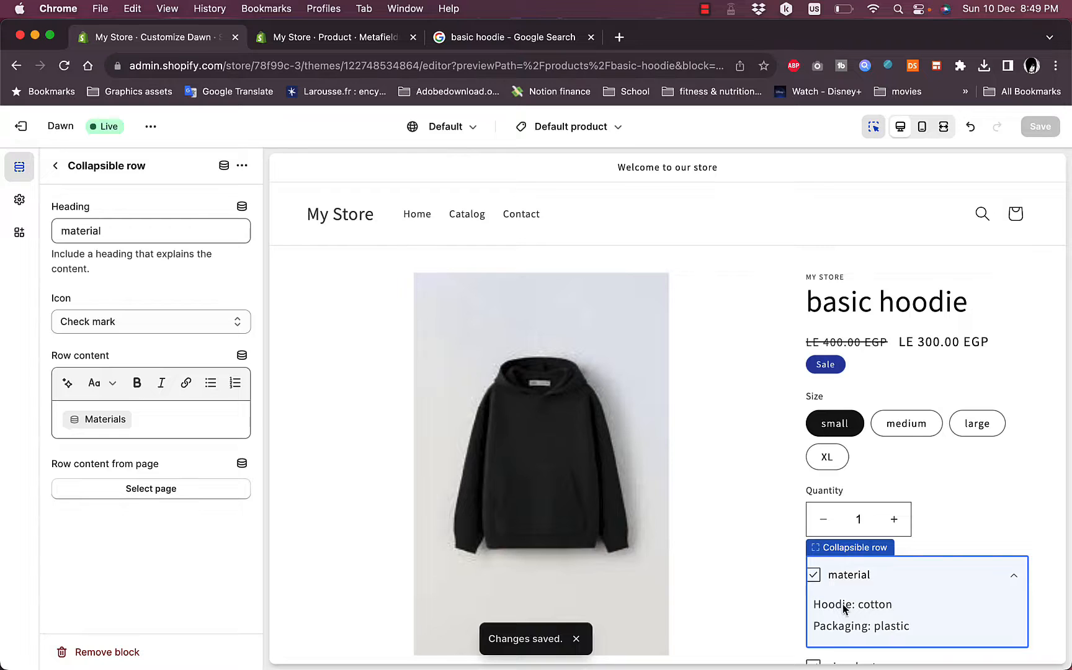
# Step: Connect the size chart collapsible row's page content to the product's Size chart metafield
pyautogui.scroll(-2, 1002, 346)
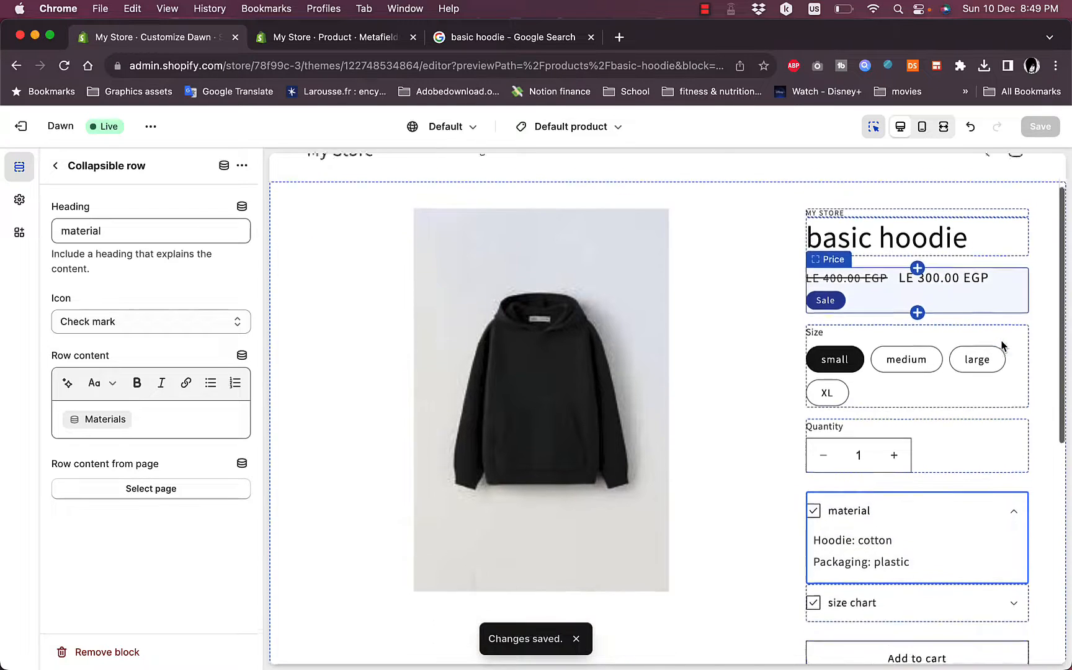
pyautogui.scroll(-5, 1002, 345)
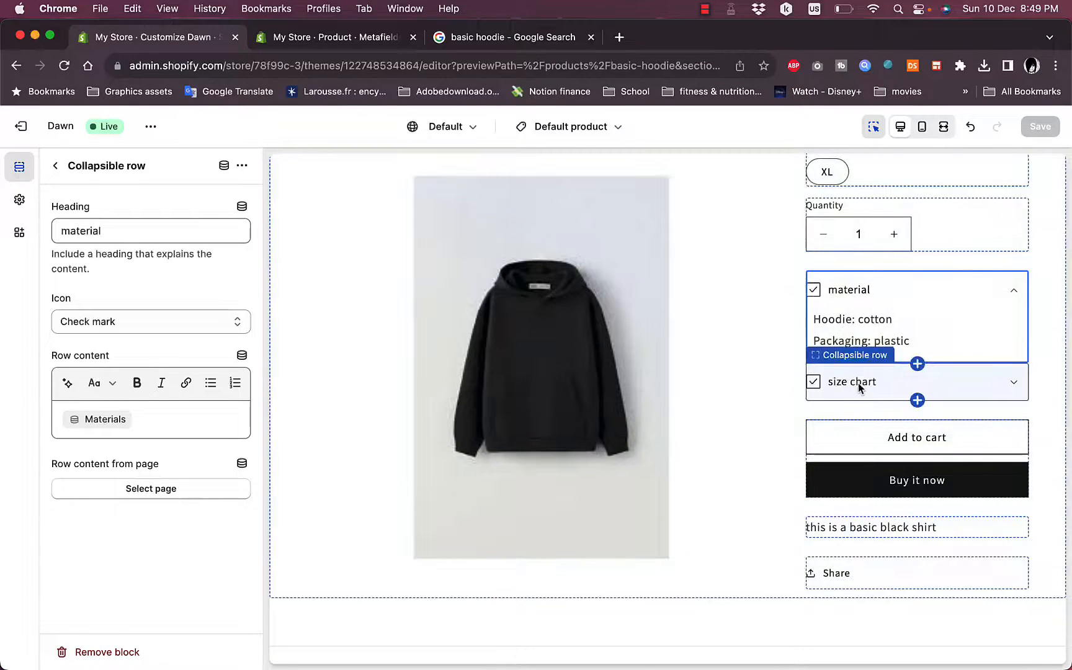
pyautogui.click(857, 383)
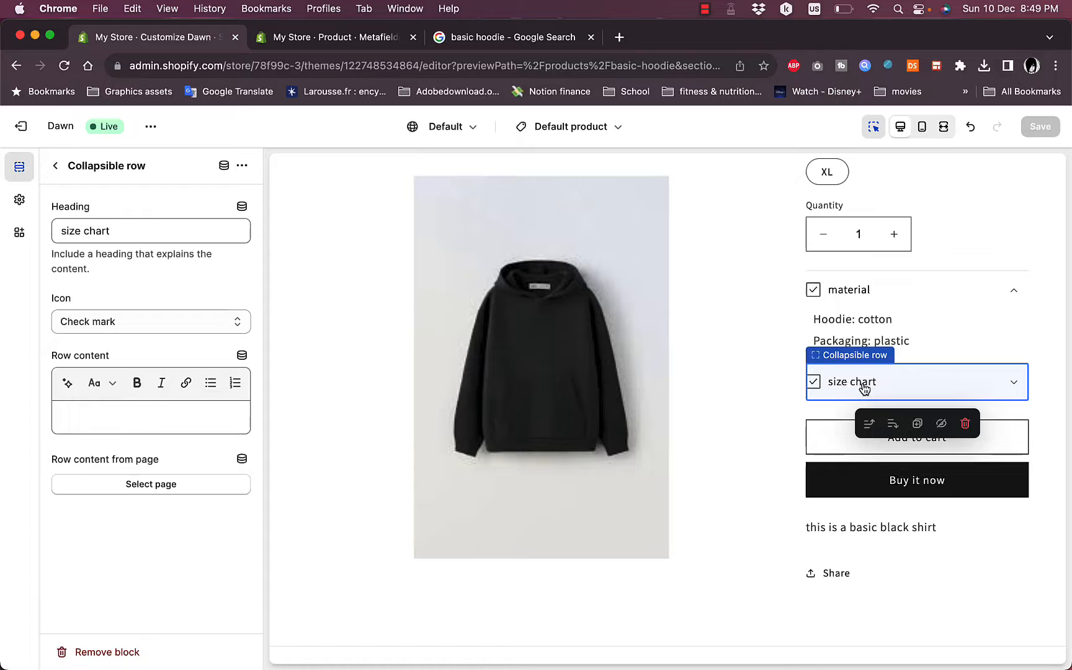
pyautogui.click(242, 460)
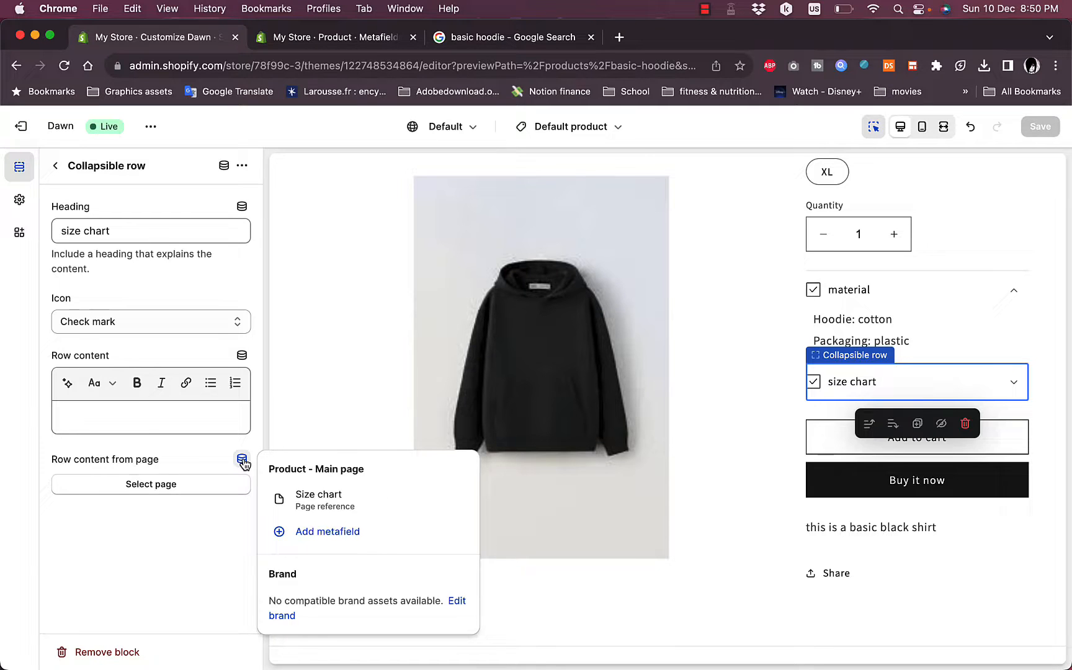
pyautogui.click(341, 508)
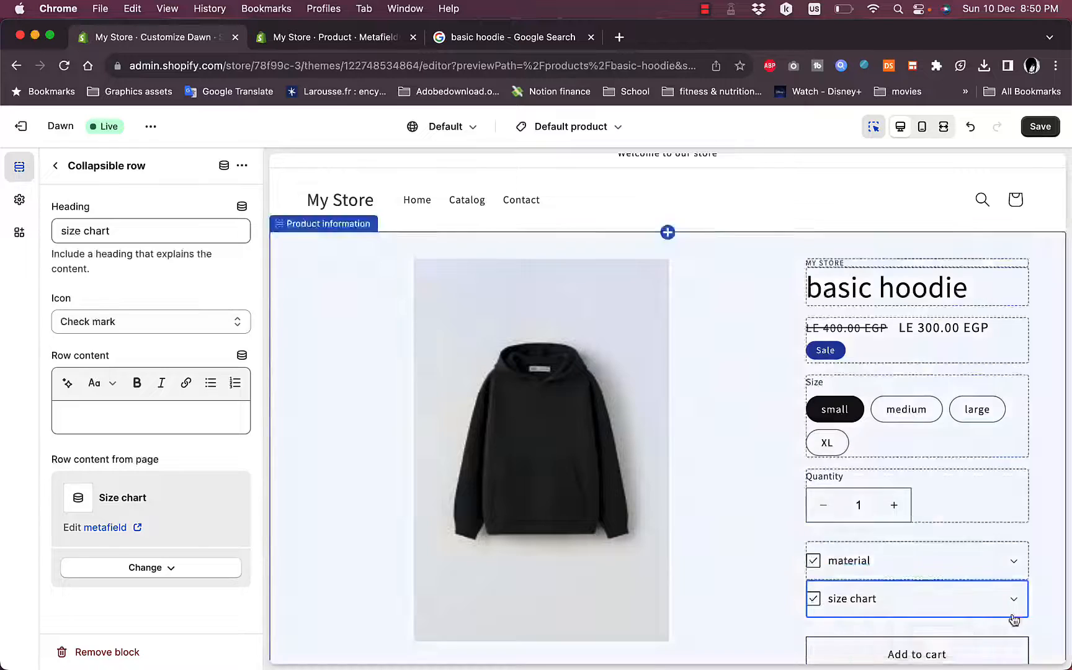
# Step: Expand the size chart row in the preview to check its table, and save the template
pyautogui.click(1018, 607)
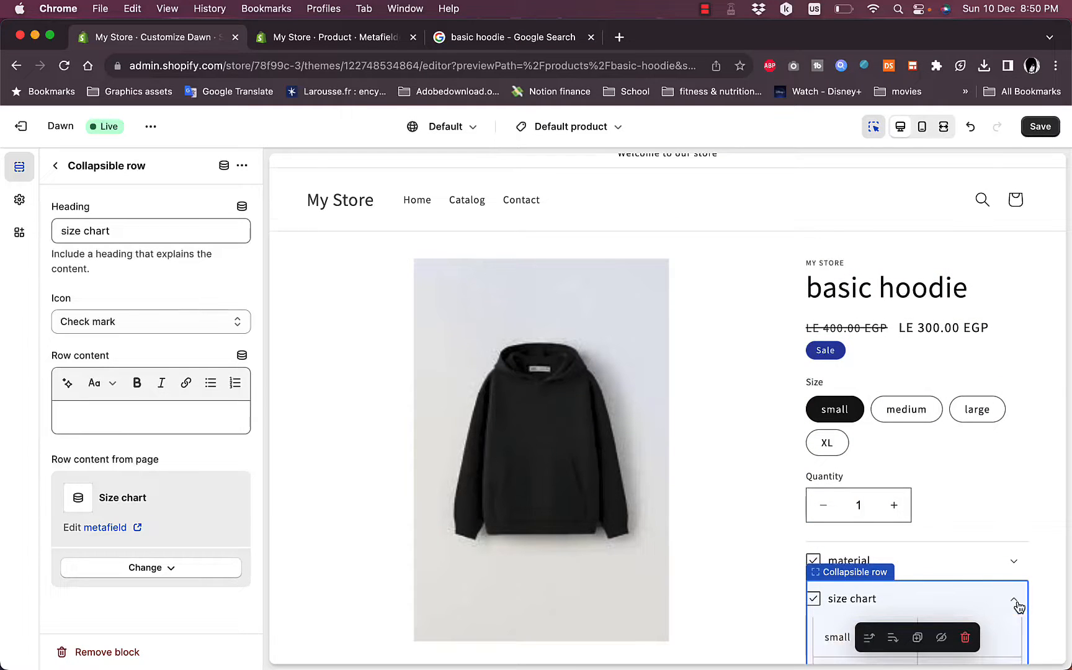
pyautogui.scroll(-5, 1014, 606)
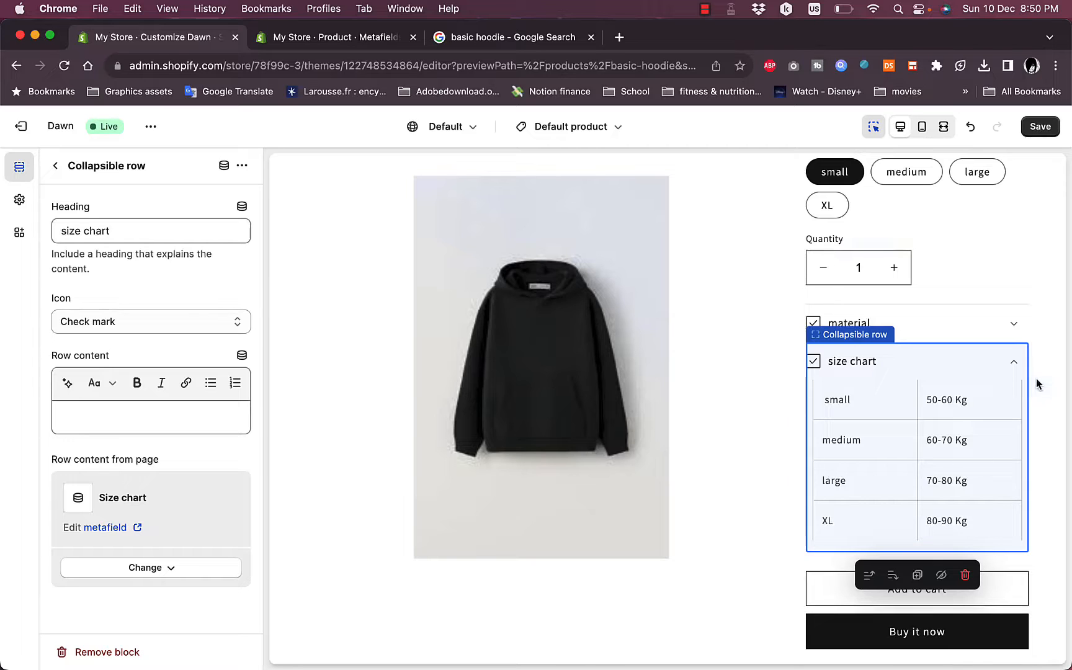
pyautogui.scroll(-3, 1039, 378)
pyautogui.scroll(5, 1041, 363)
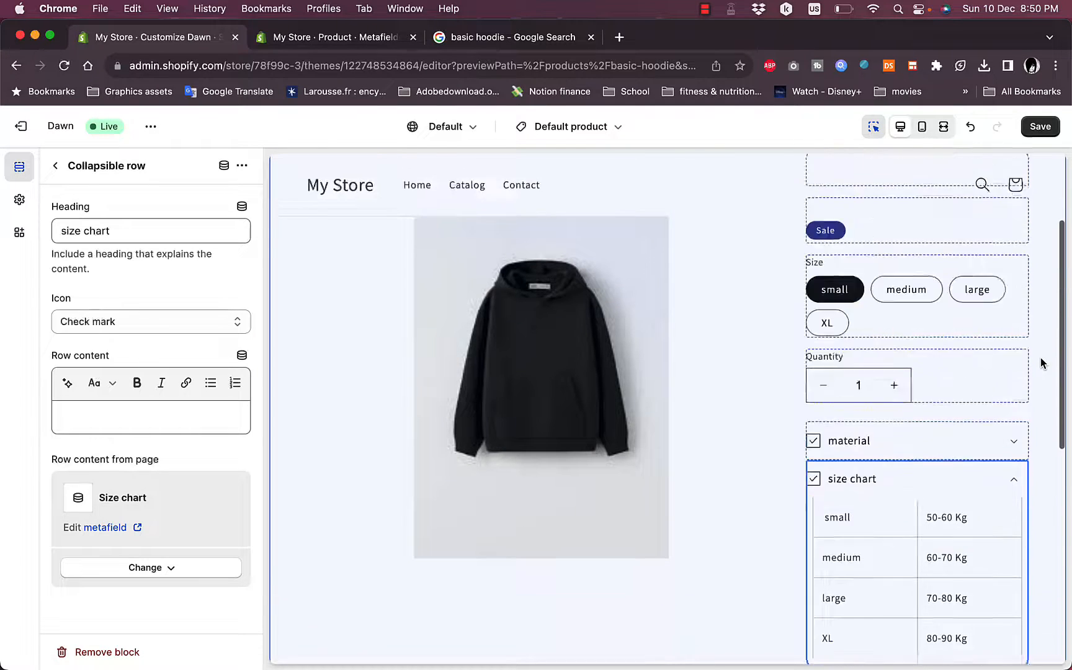
pyautogui.scroll(3, 1041, 363)
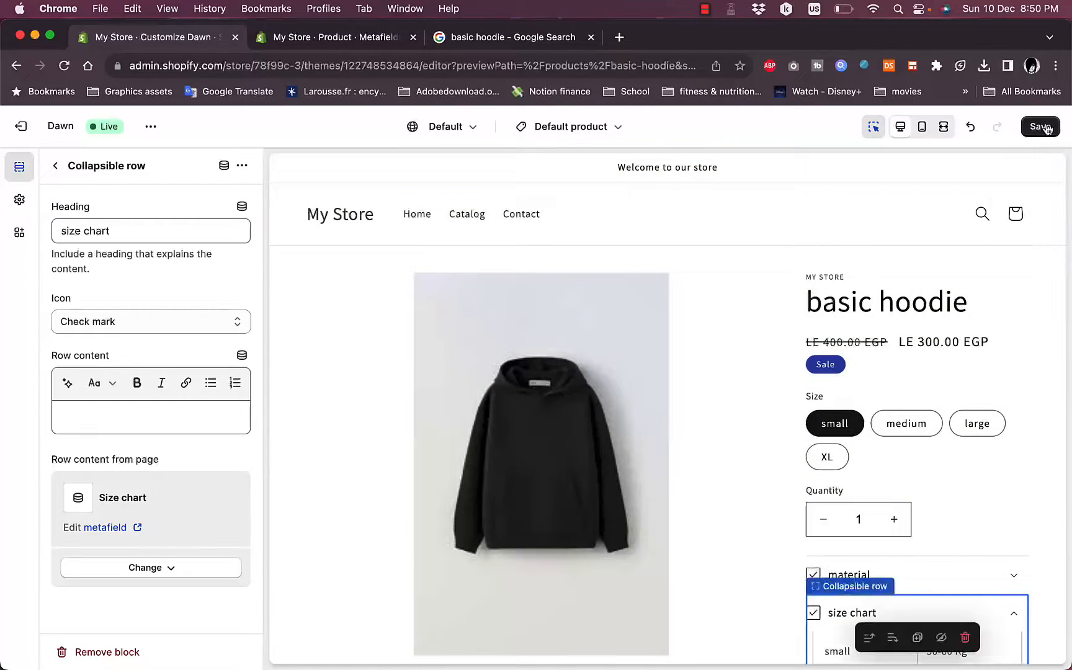
pyautogui.click(1044, 127)
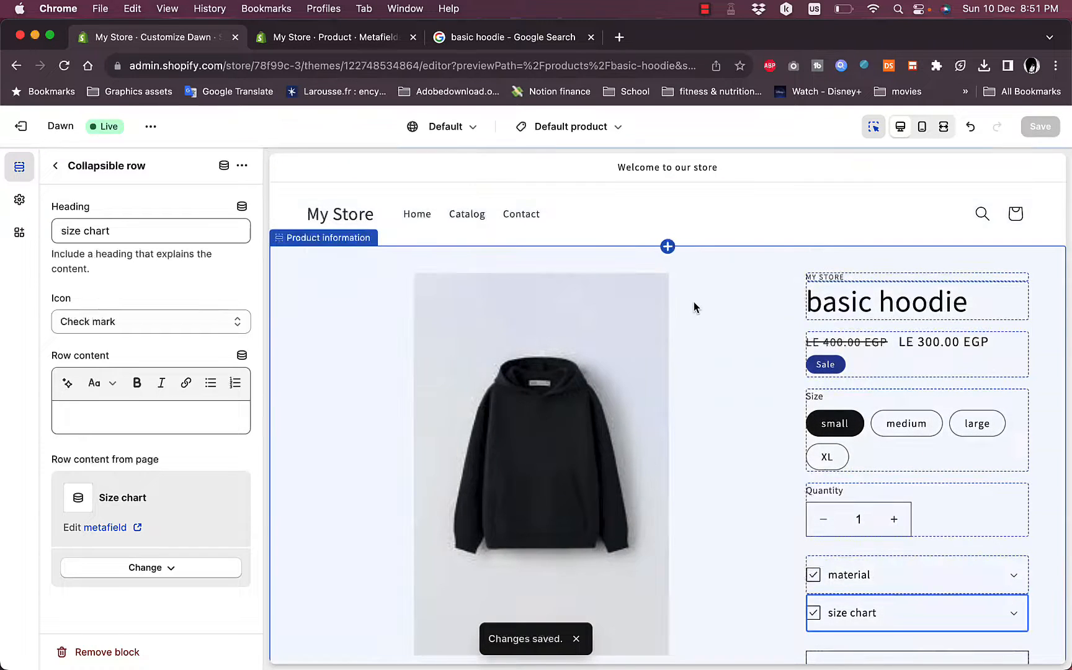
pyautogui.scroll(-3, 694, 301)
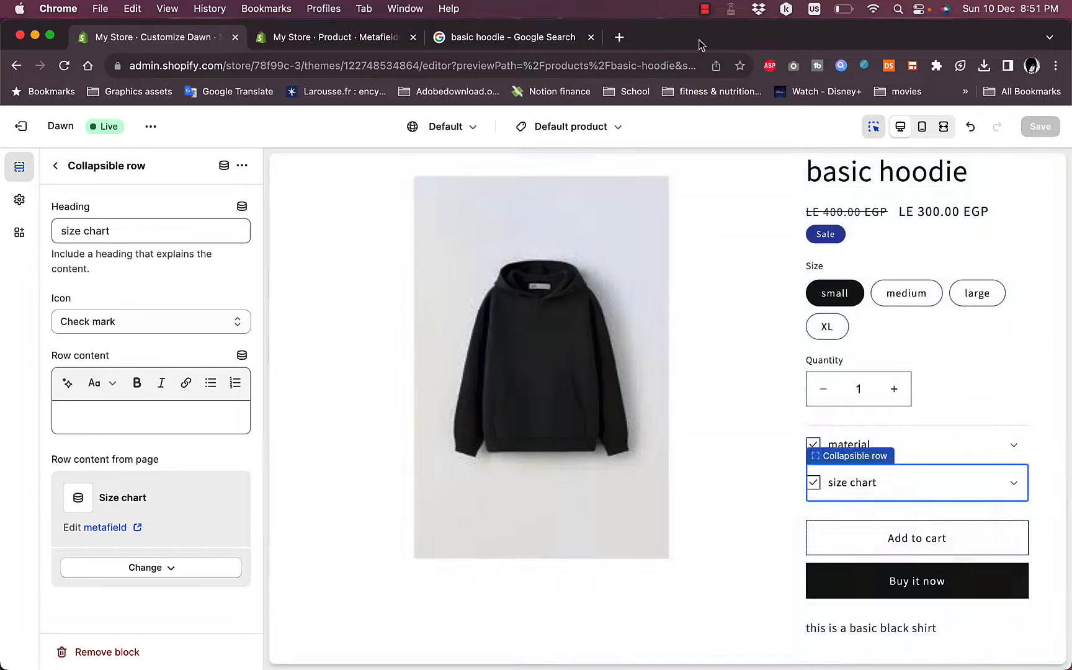
pyautogui.click(705, 9)
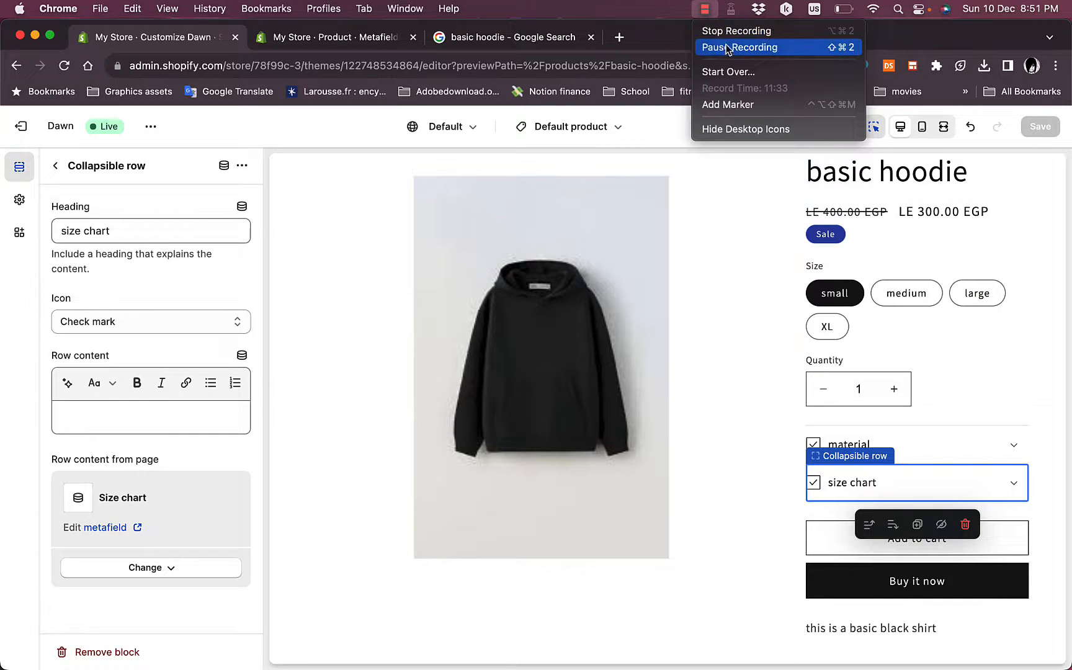